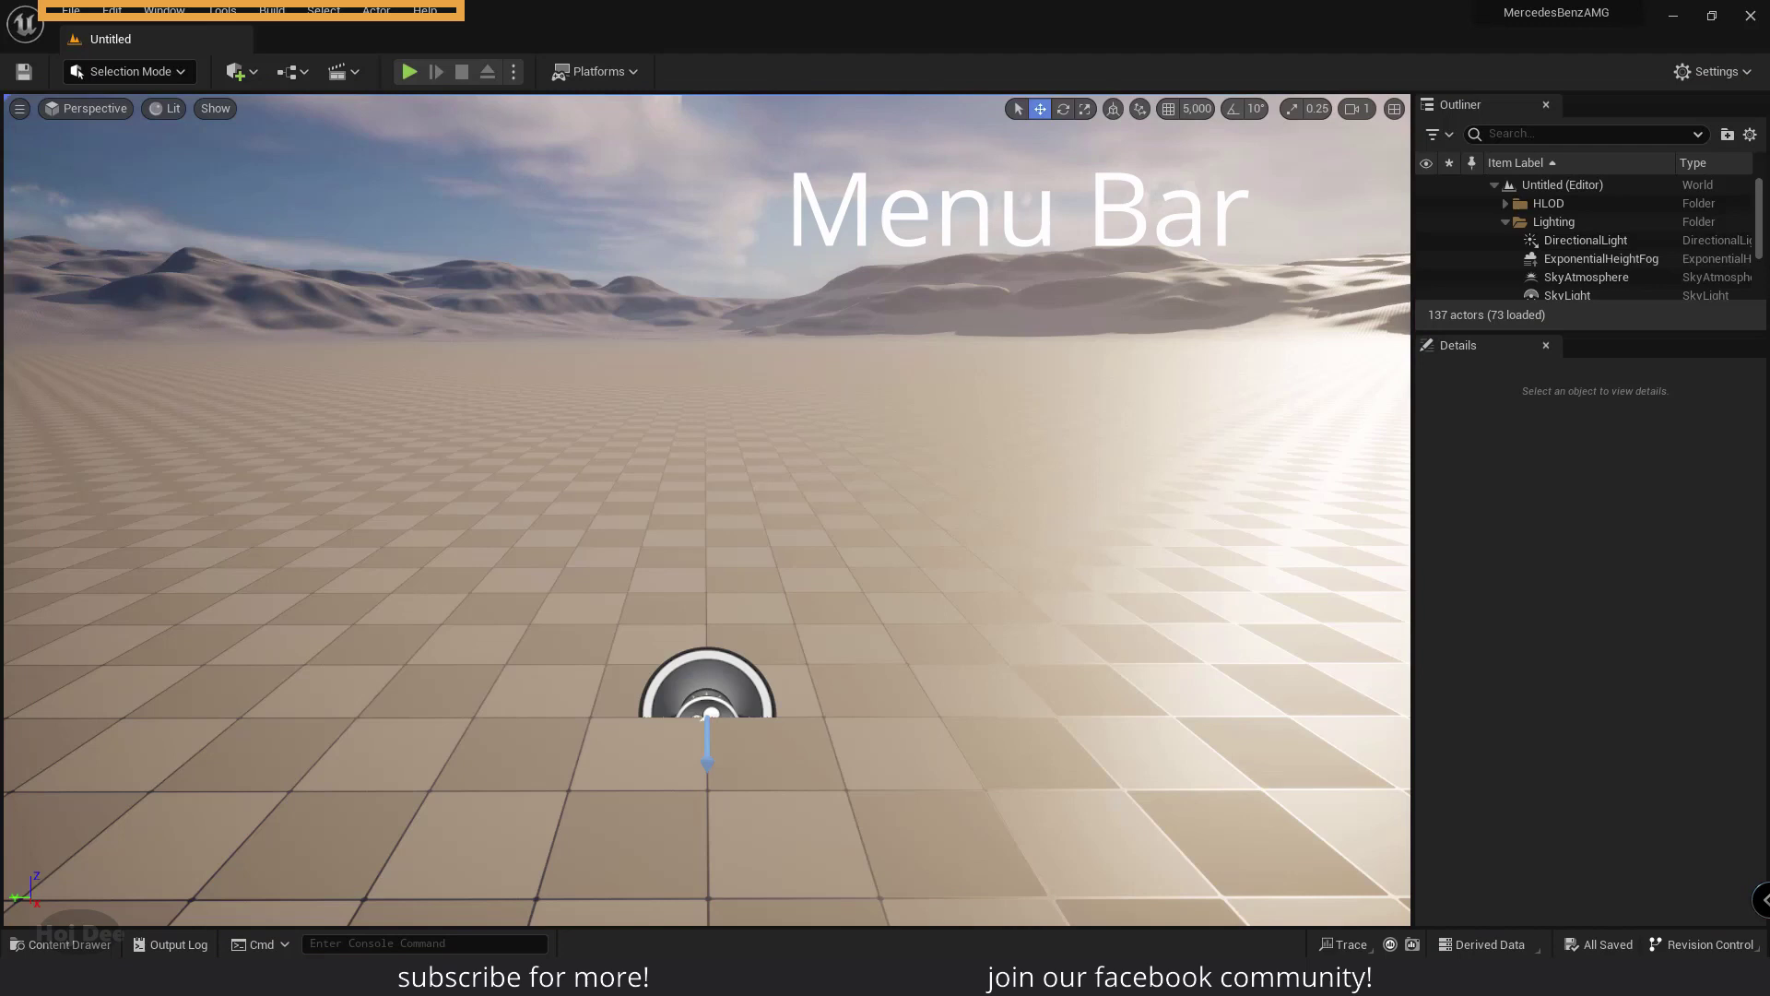
- Review the editor's main command lists, including Edit and Select, and the available editing modes
click(70, 10)
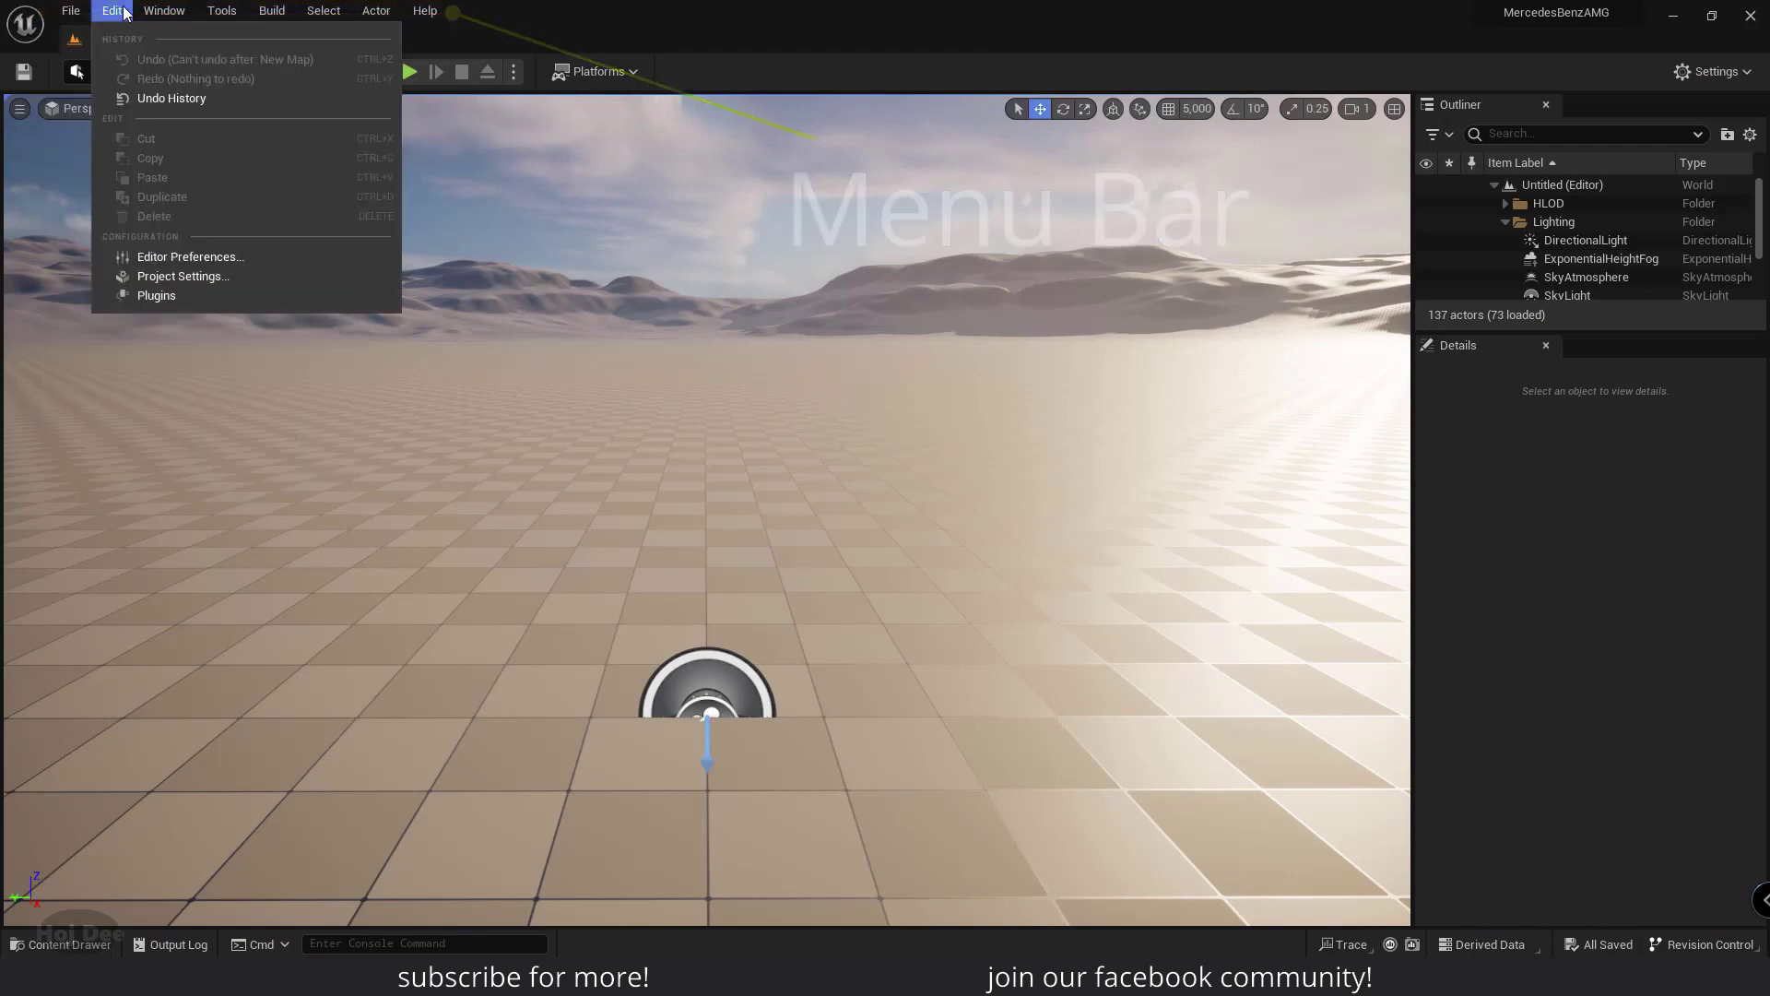
mouse_move(168, 12)
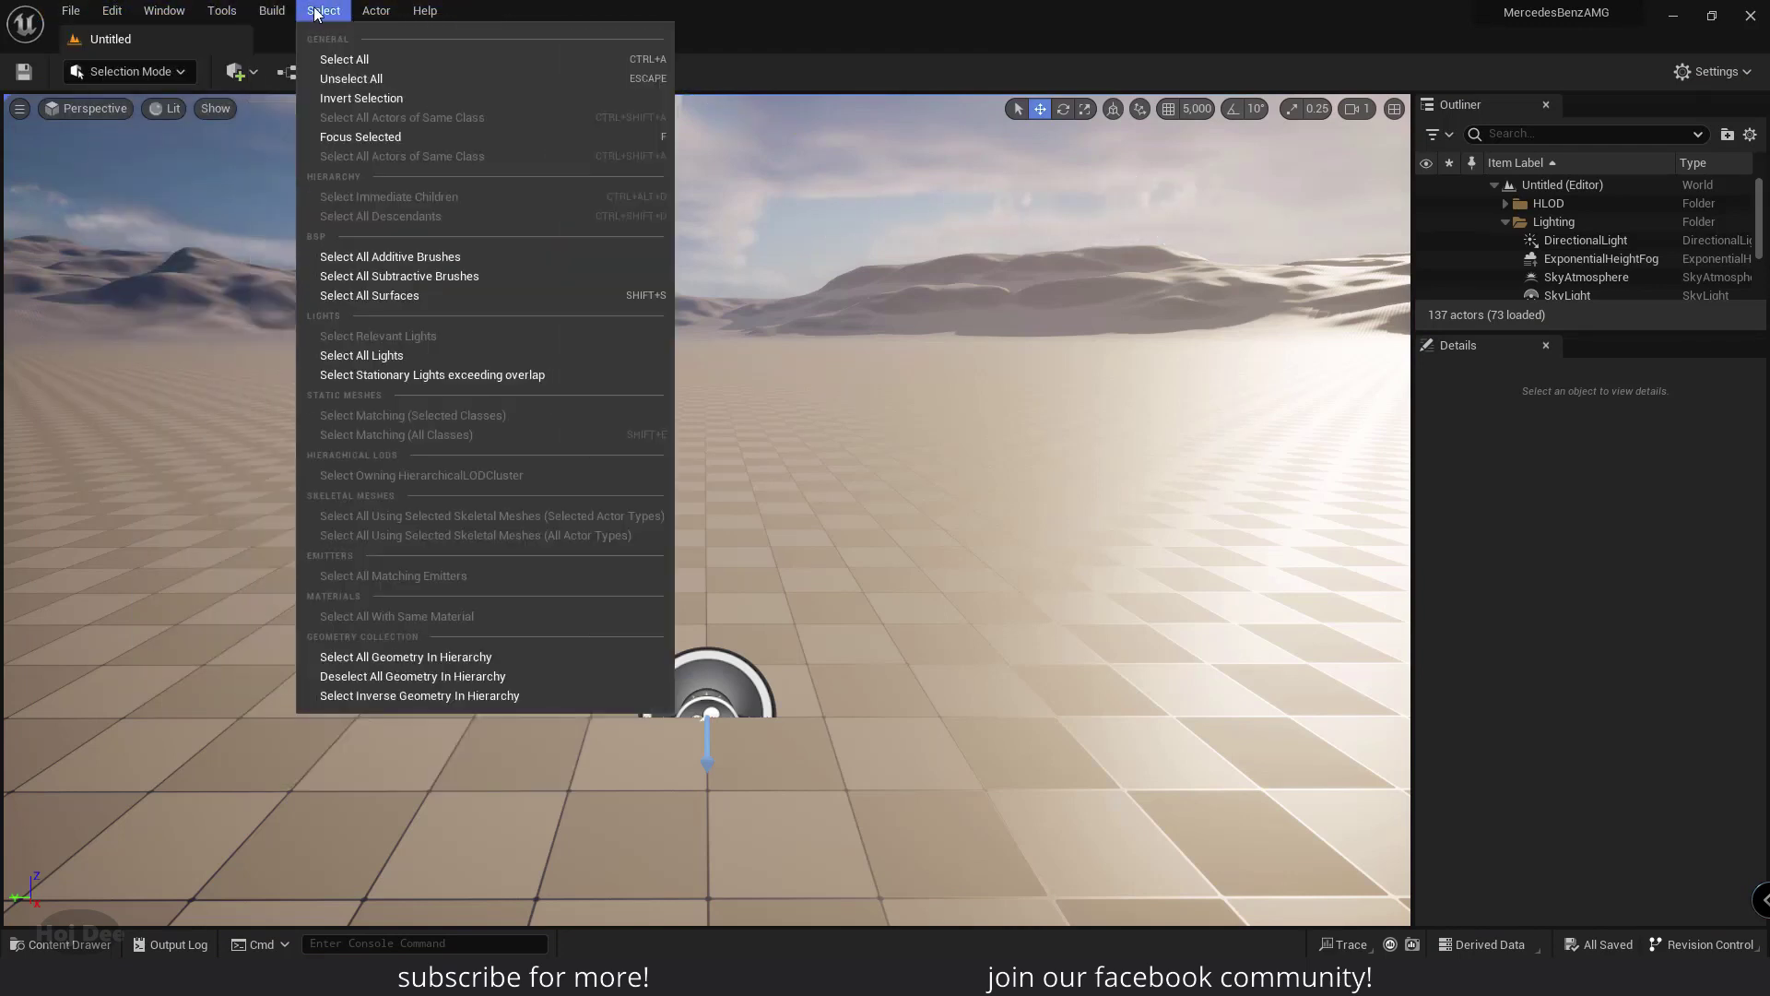
mouse_move(360, 11)
click(775, 24)
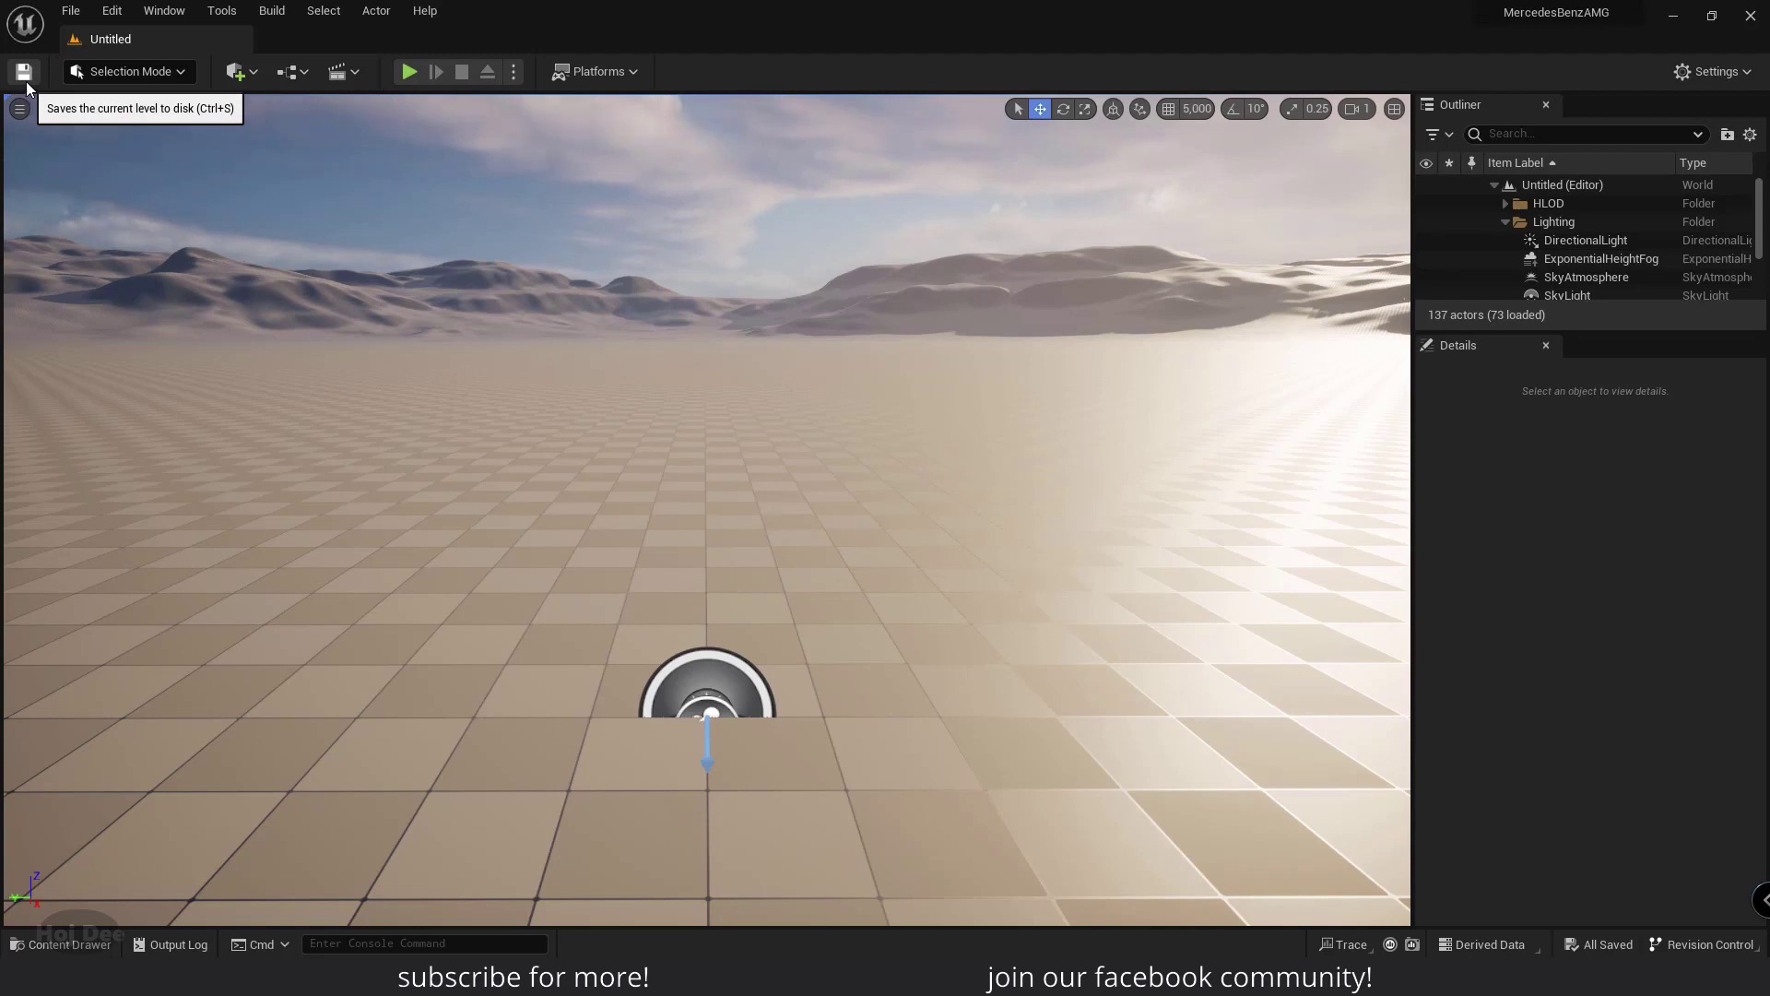
click(169, 74)
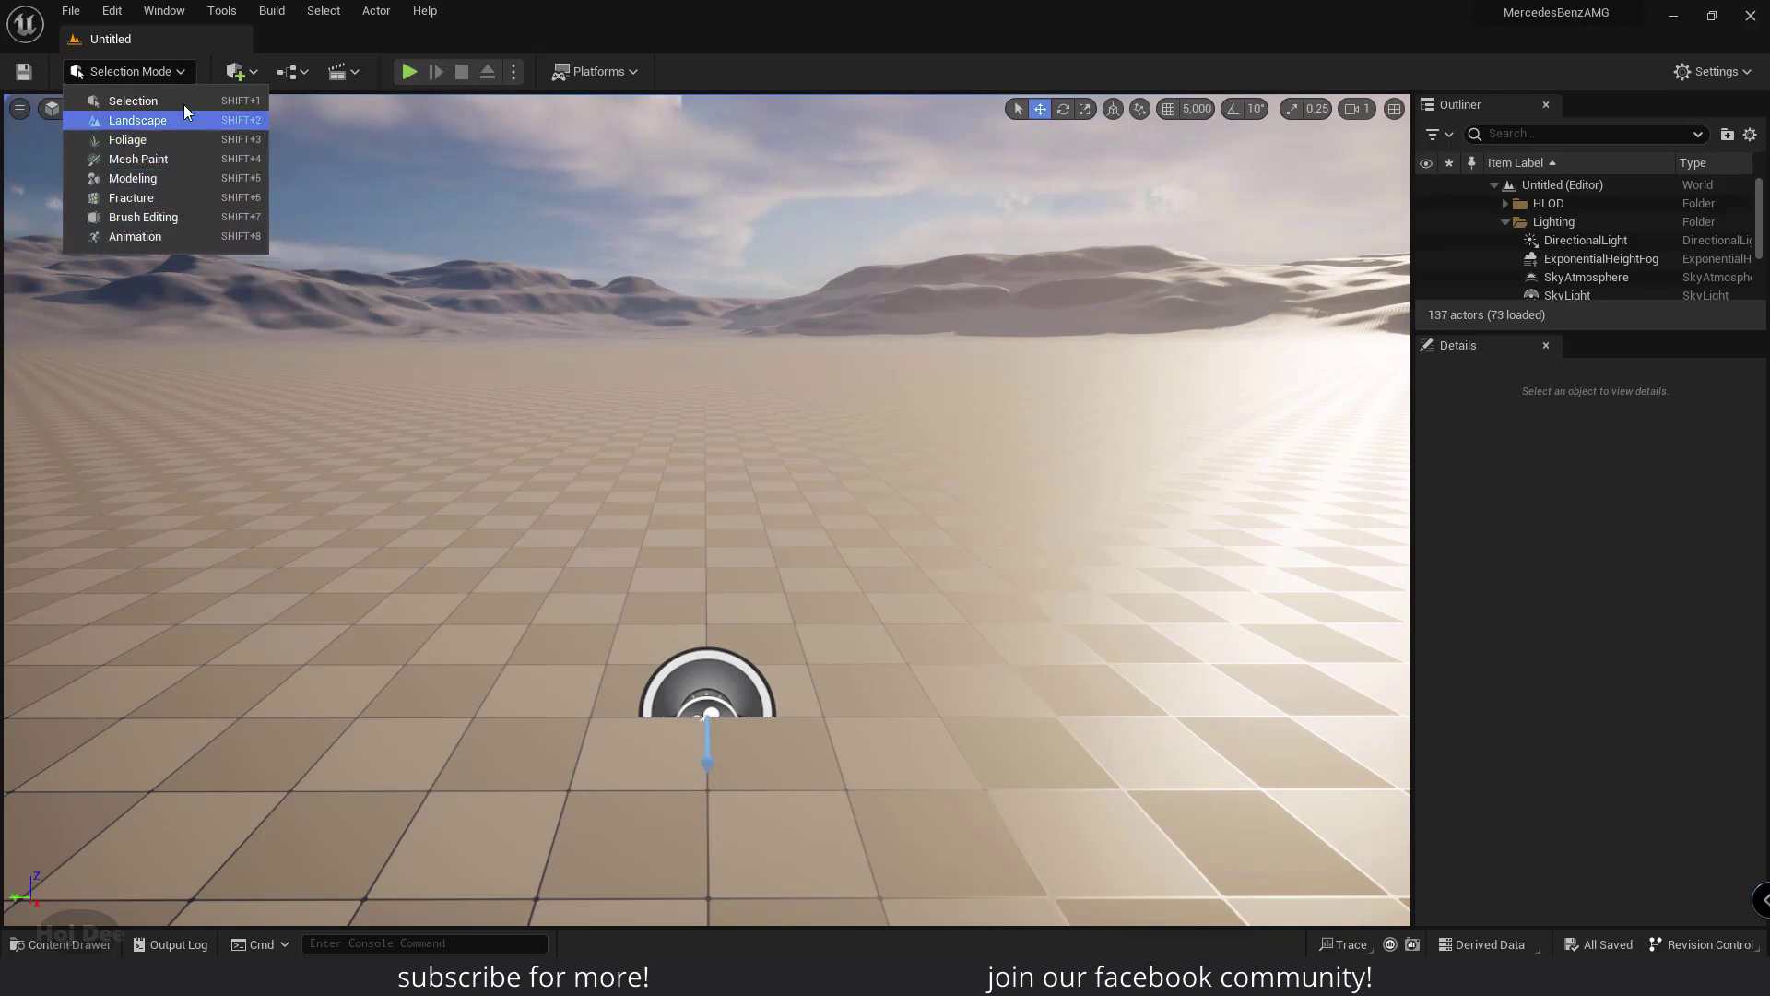
click(181, 74)
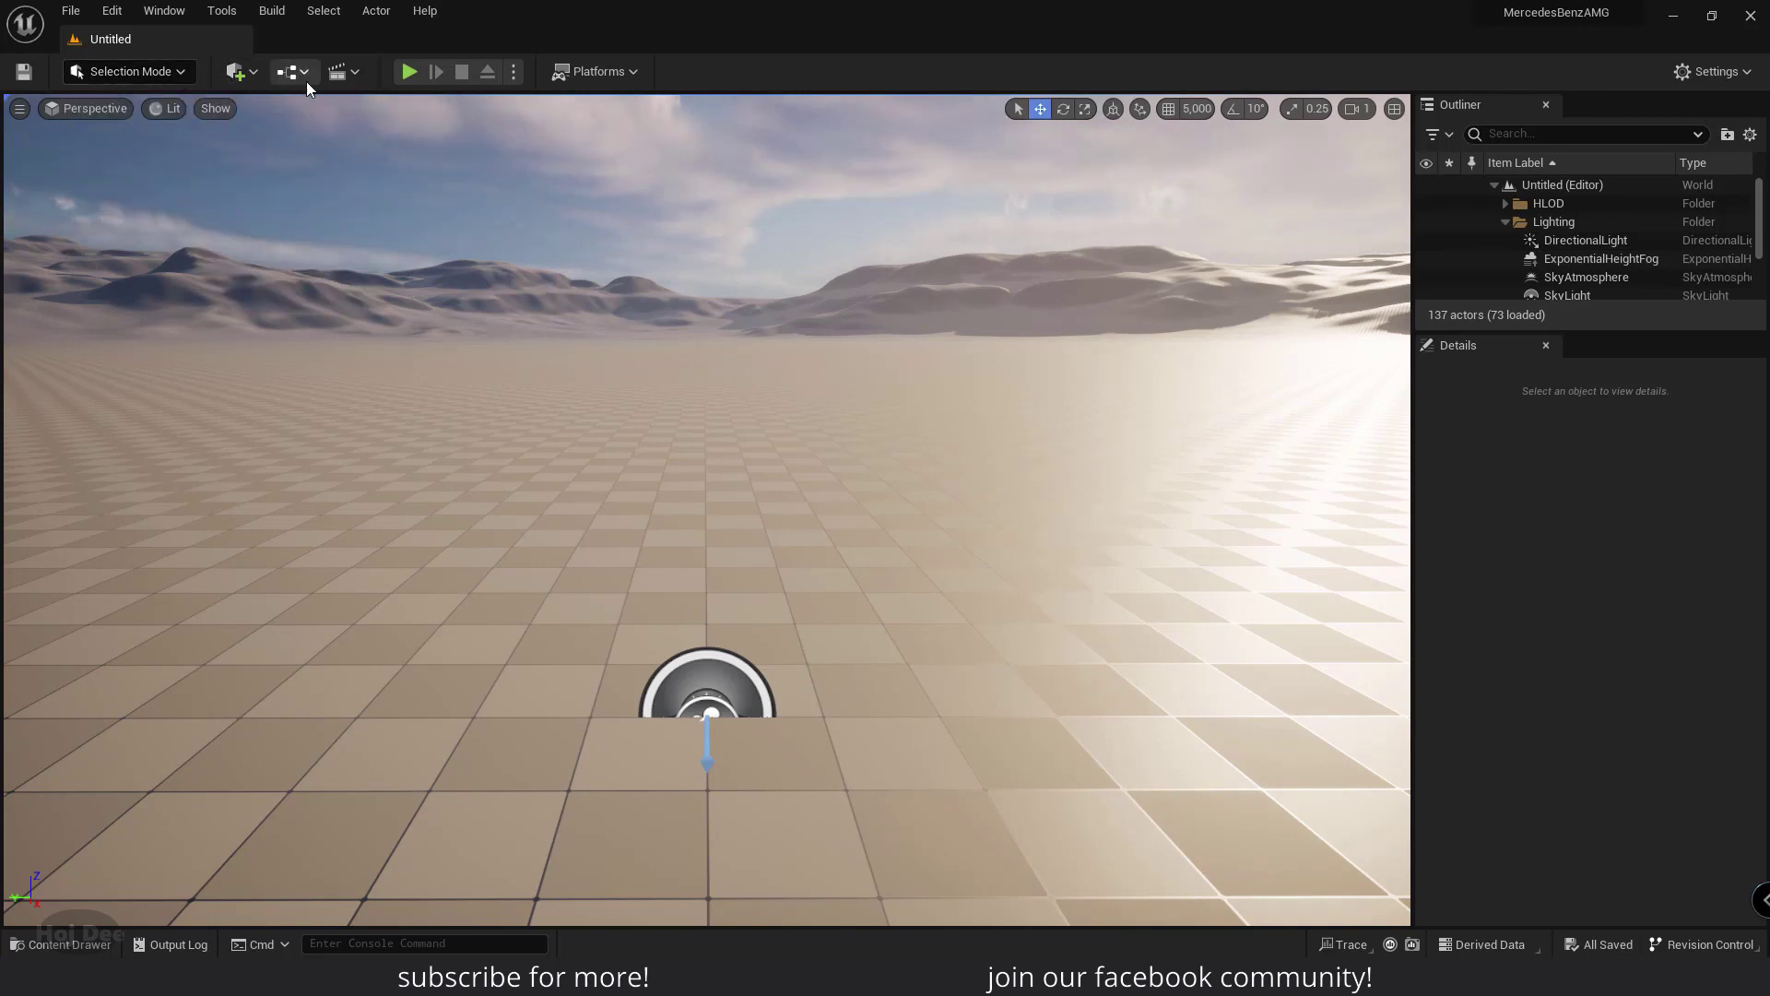
- Look through the options for adding content, then show the Place Actors categories and close them again
click(238, 71)
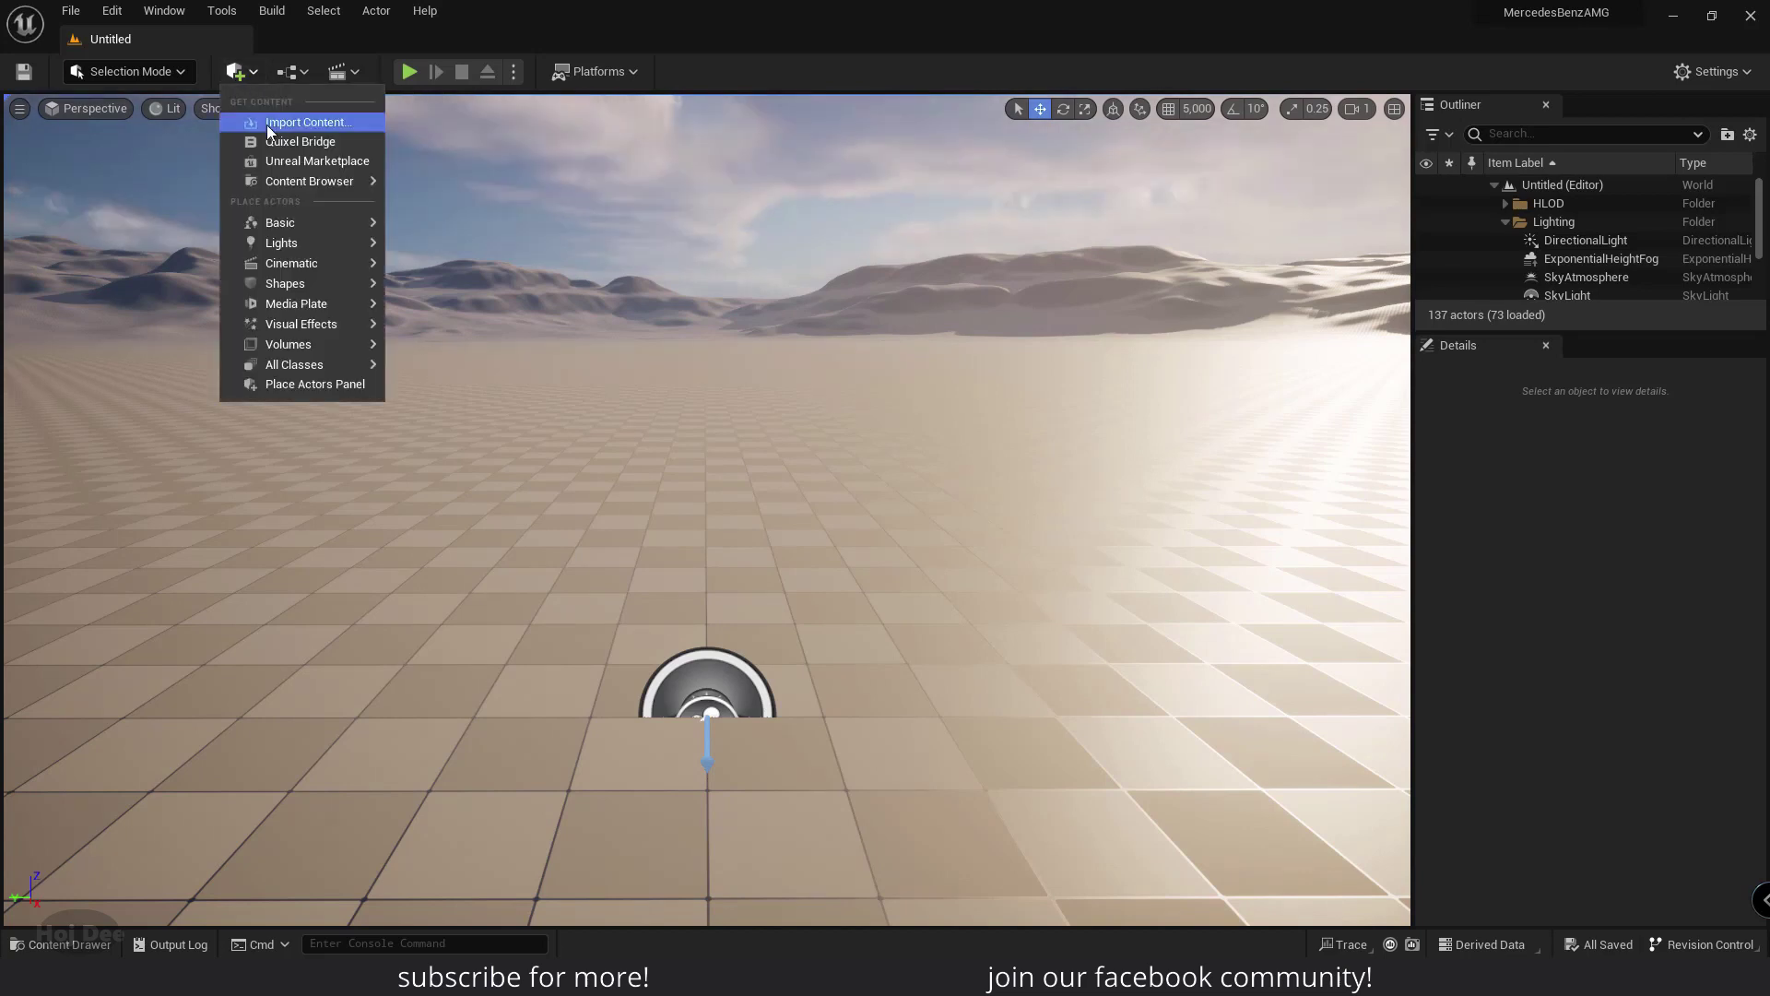
mouse_move(289, 302)
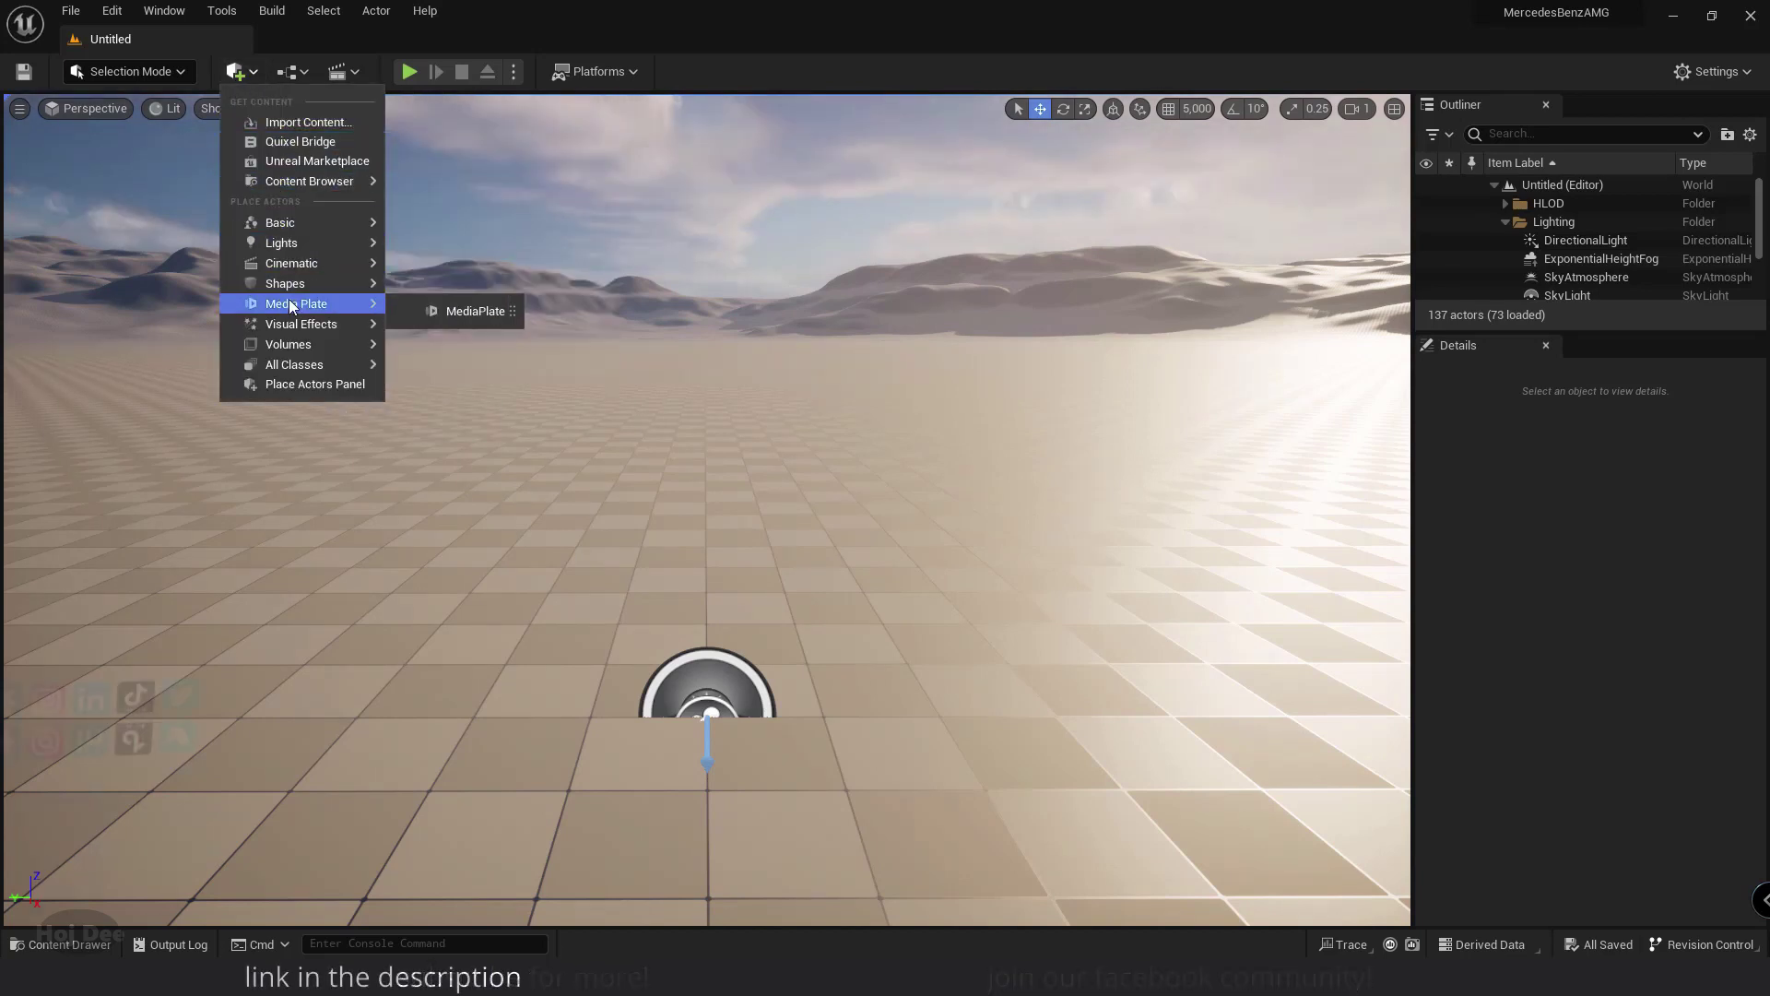
click(293, 382)
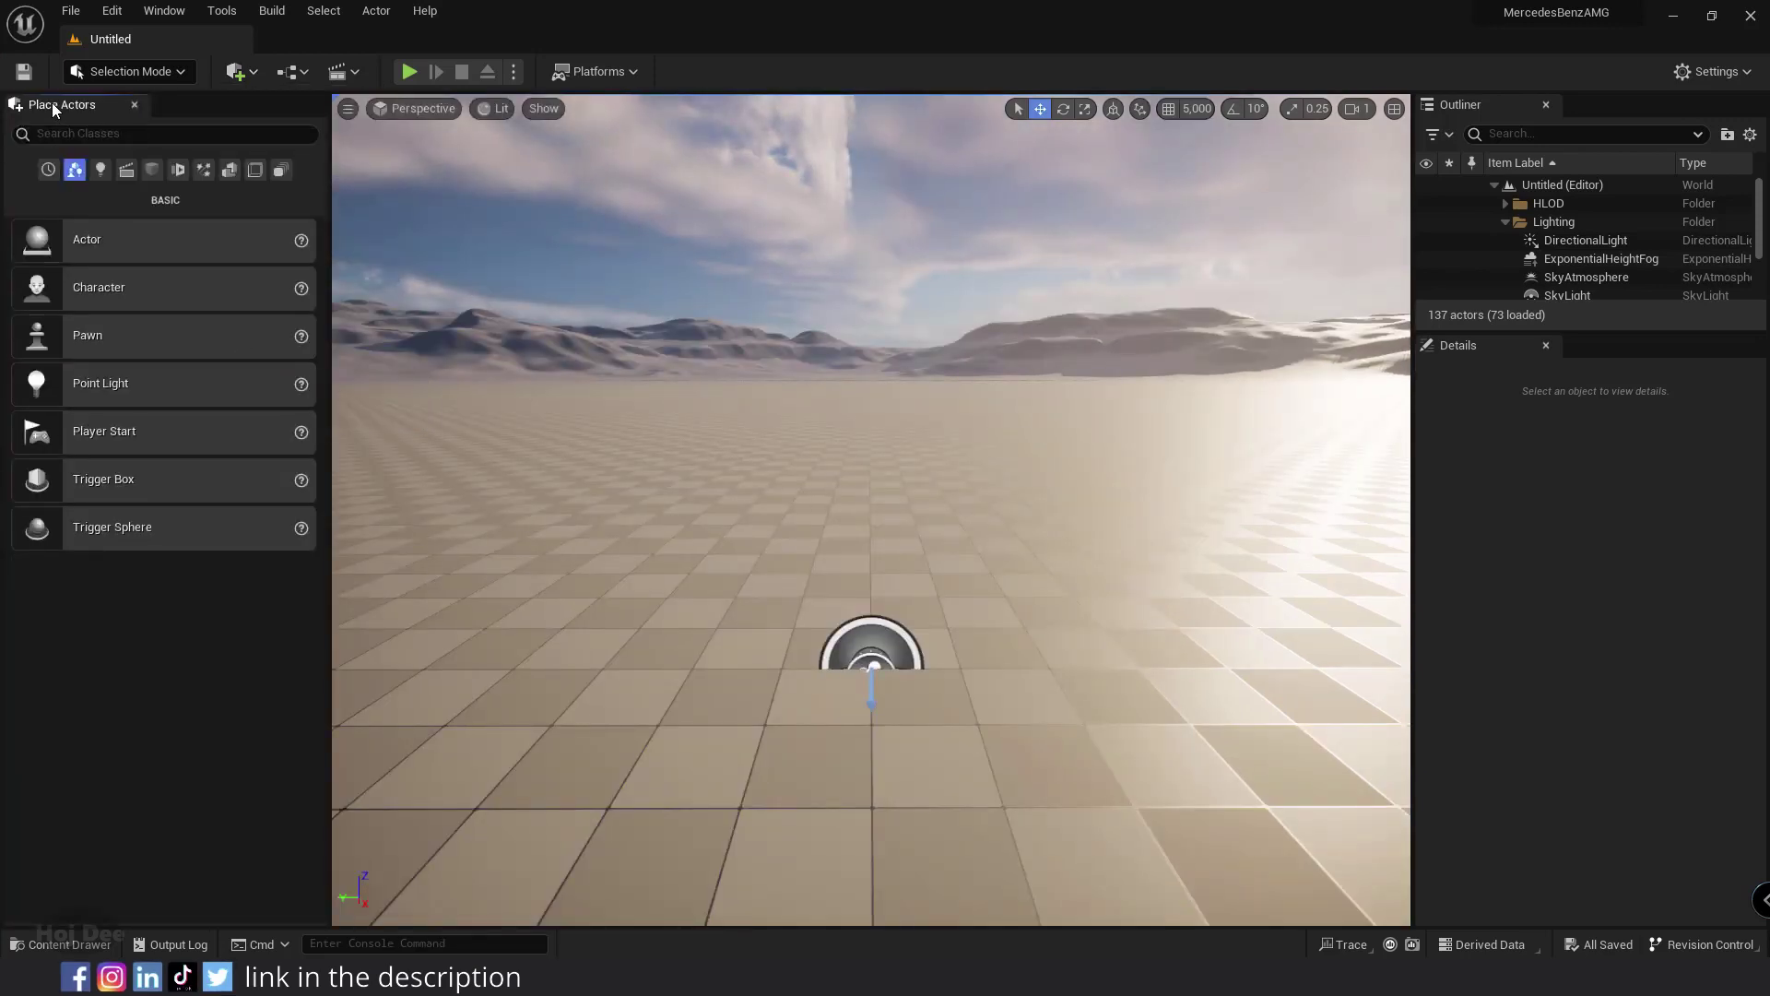
middle_click(52, 104)
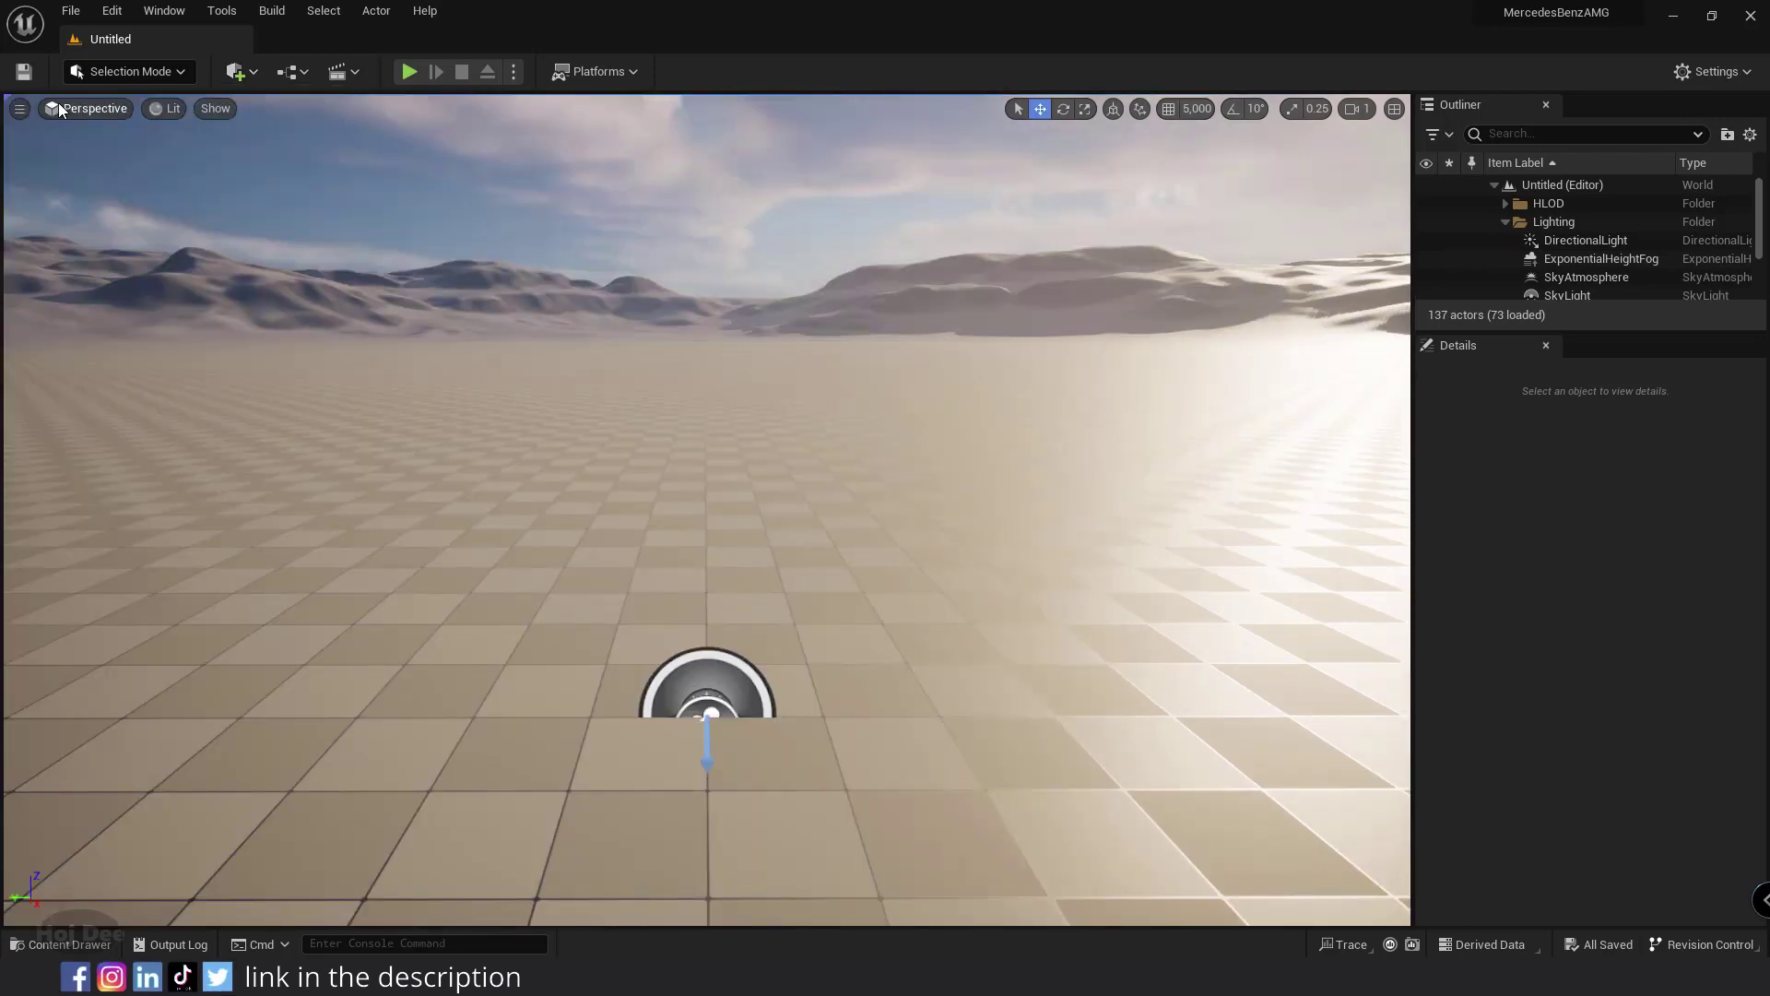
- Examine the Blueprint options, including the GameModeBase classes, and the options for adding level sequences
click(295, 74)
mouse_move(292, 244)
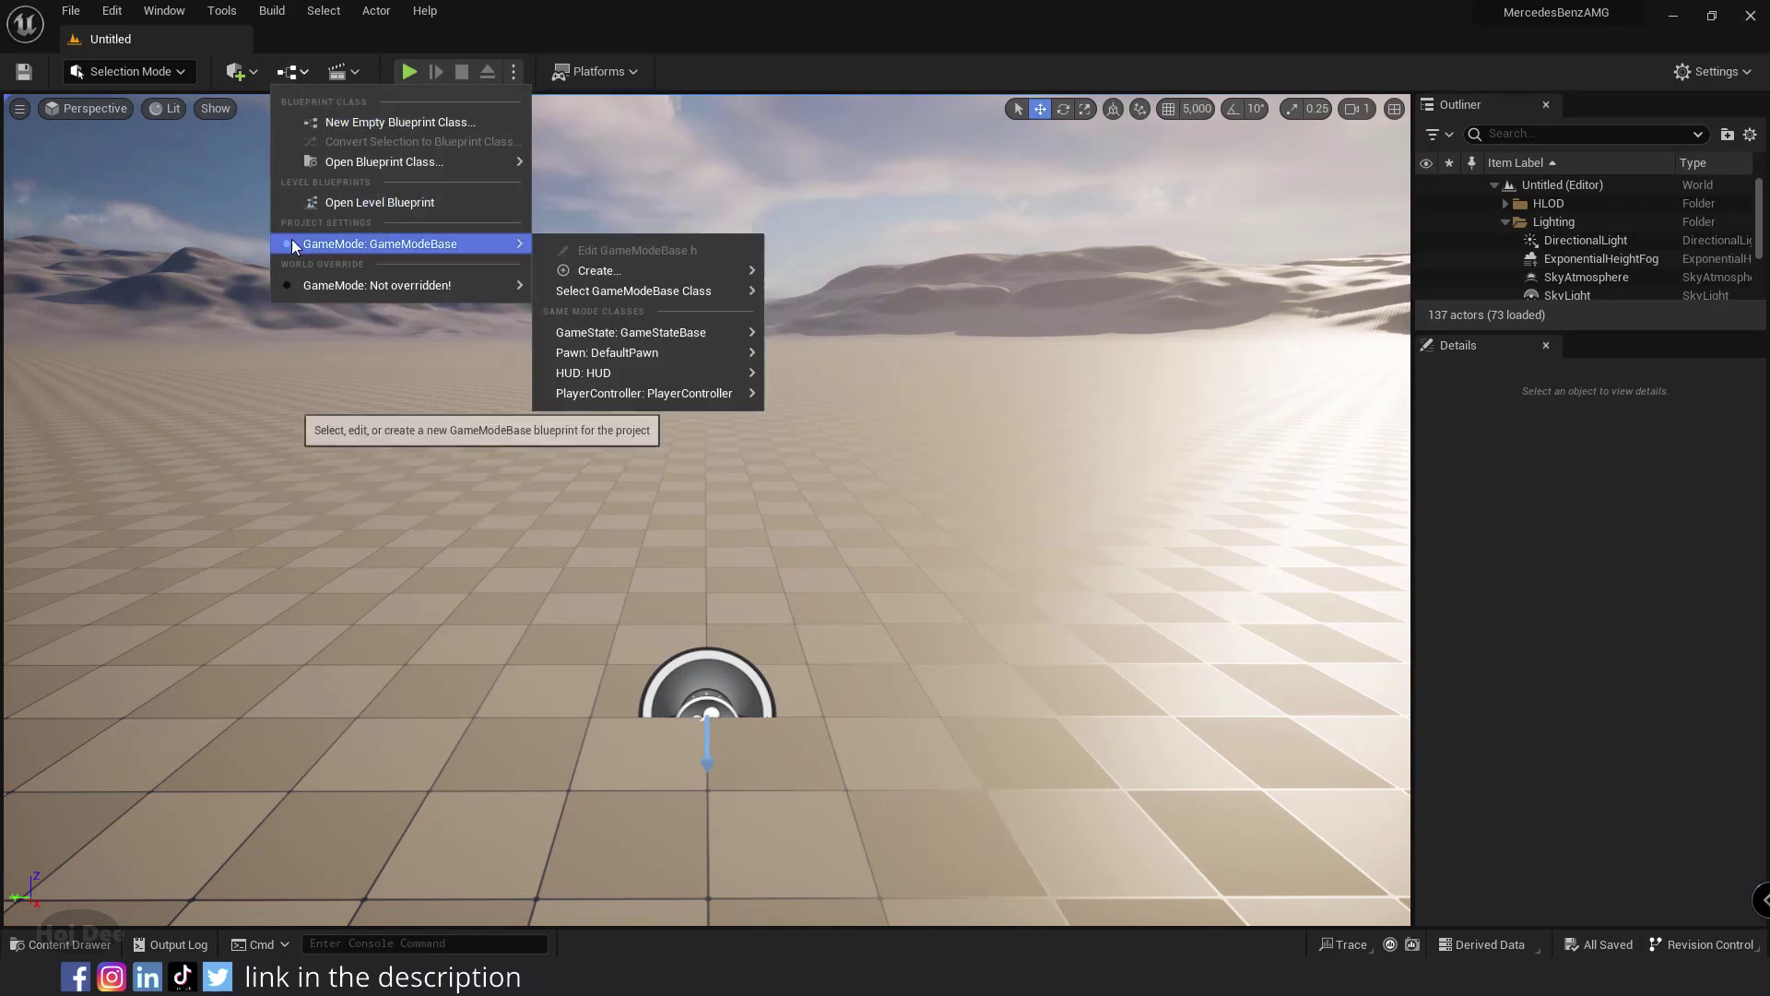
click(306, 74)
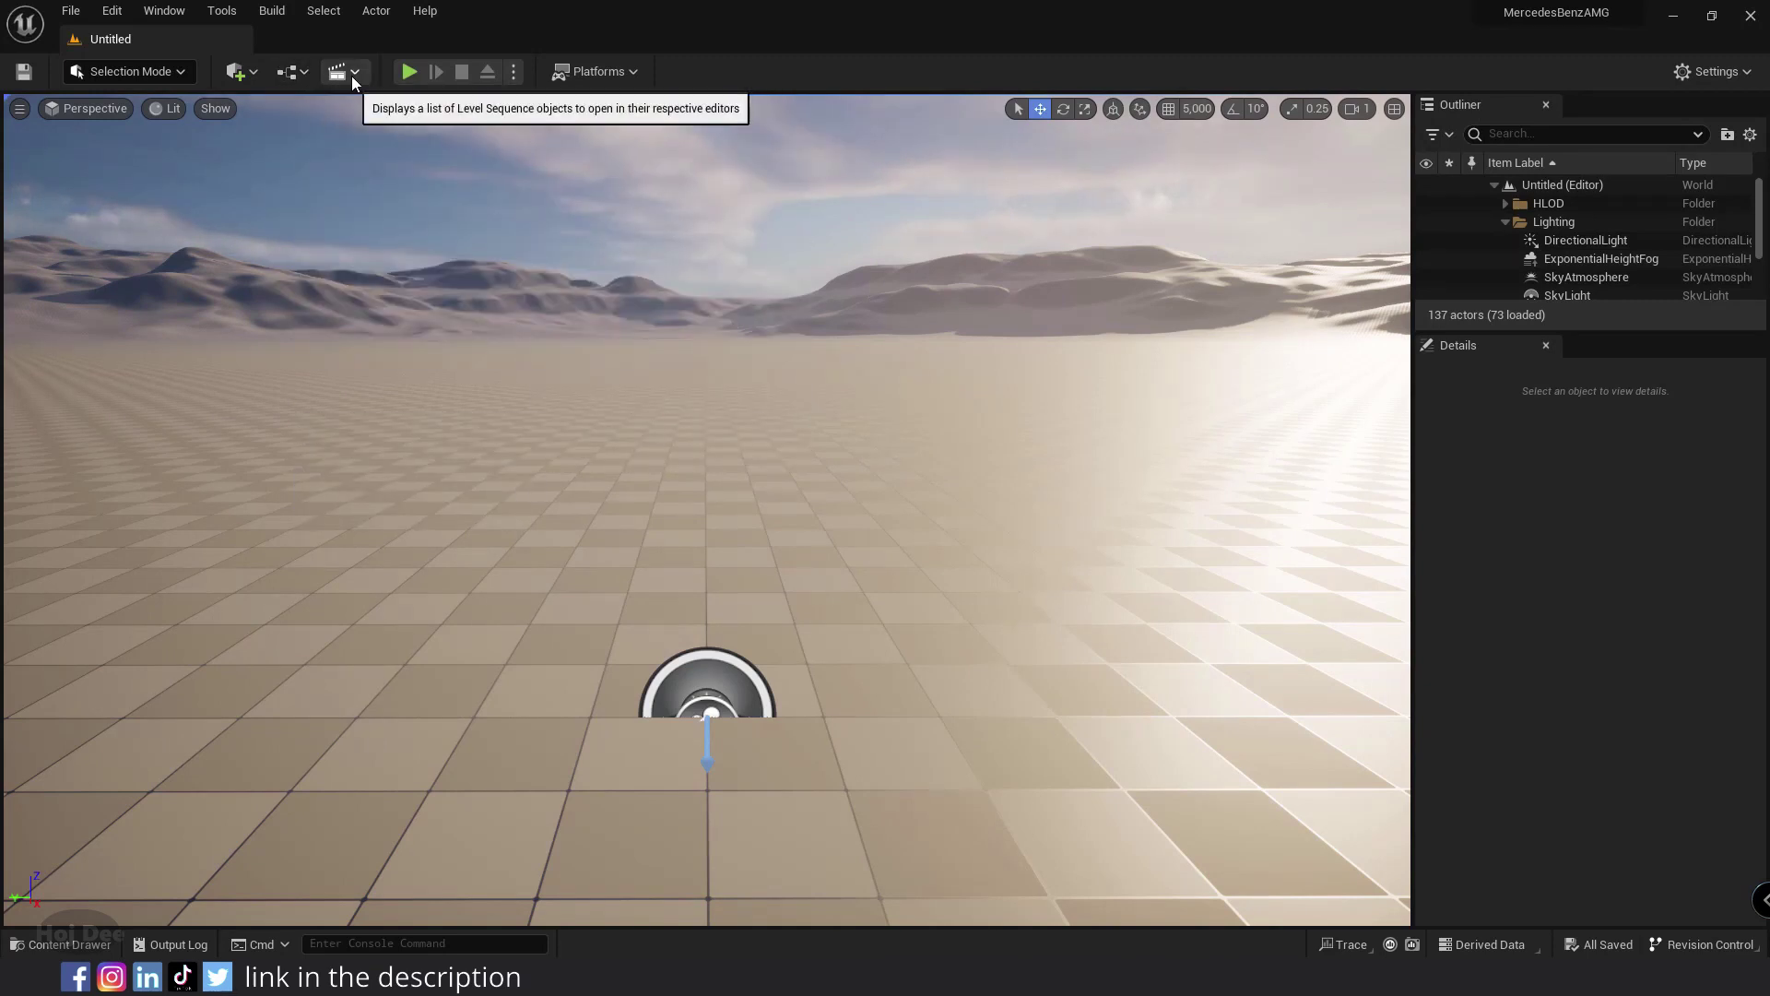
click(351, 76)
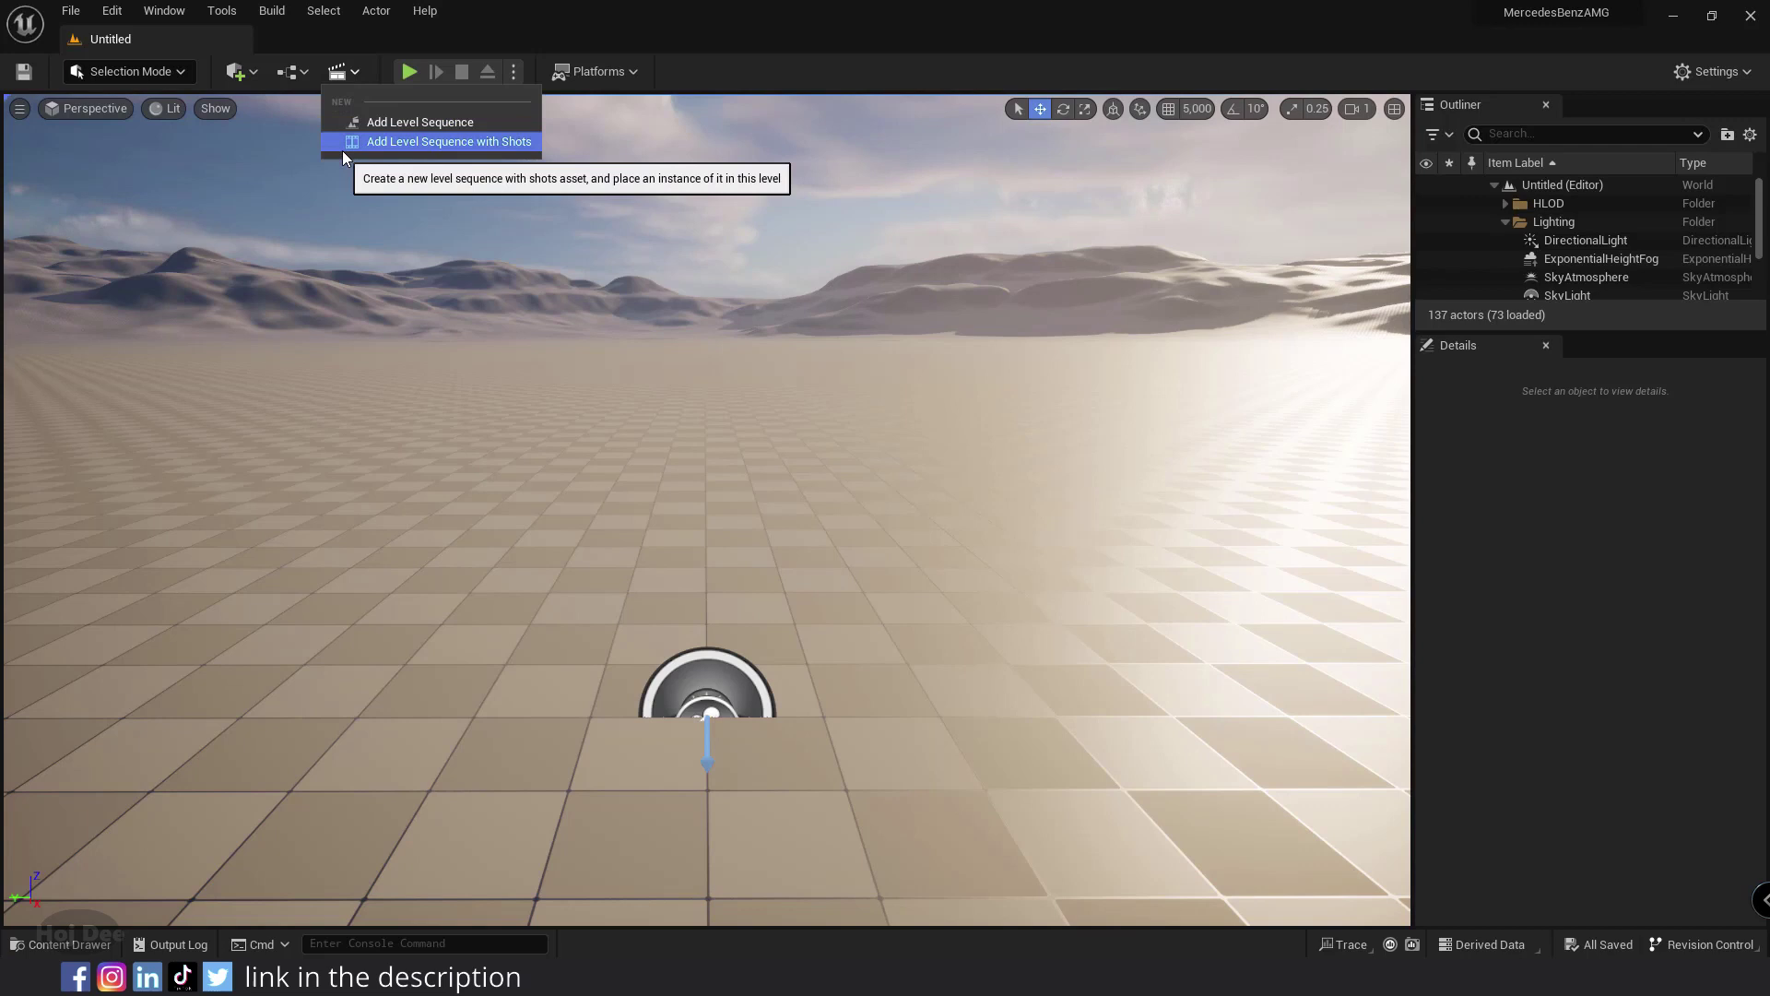
click(345, 74)
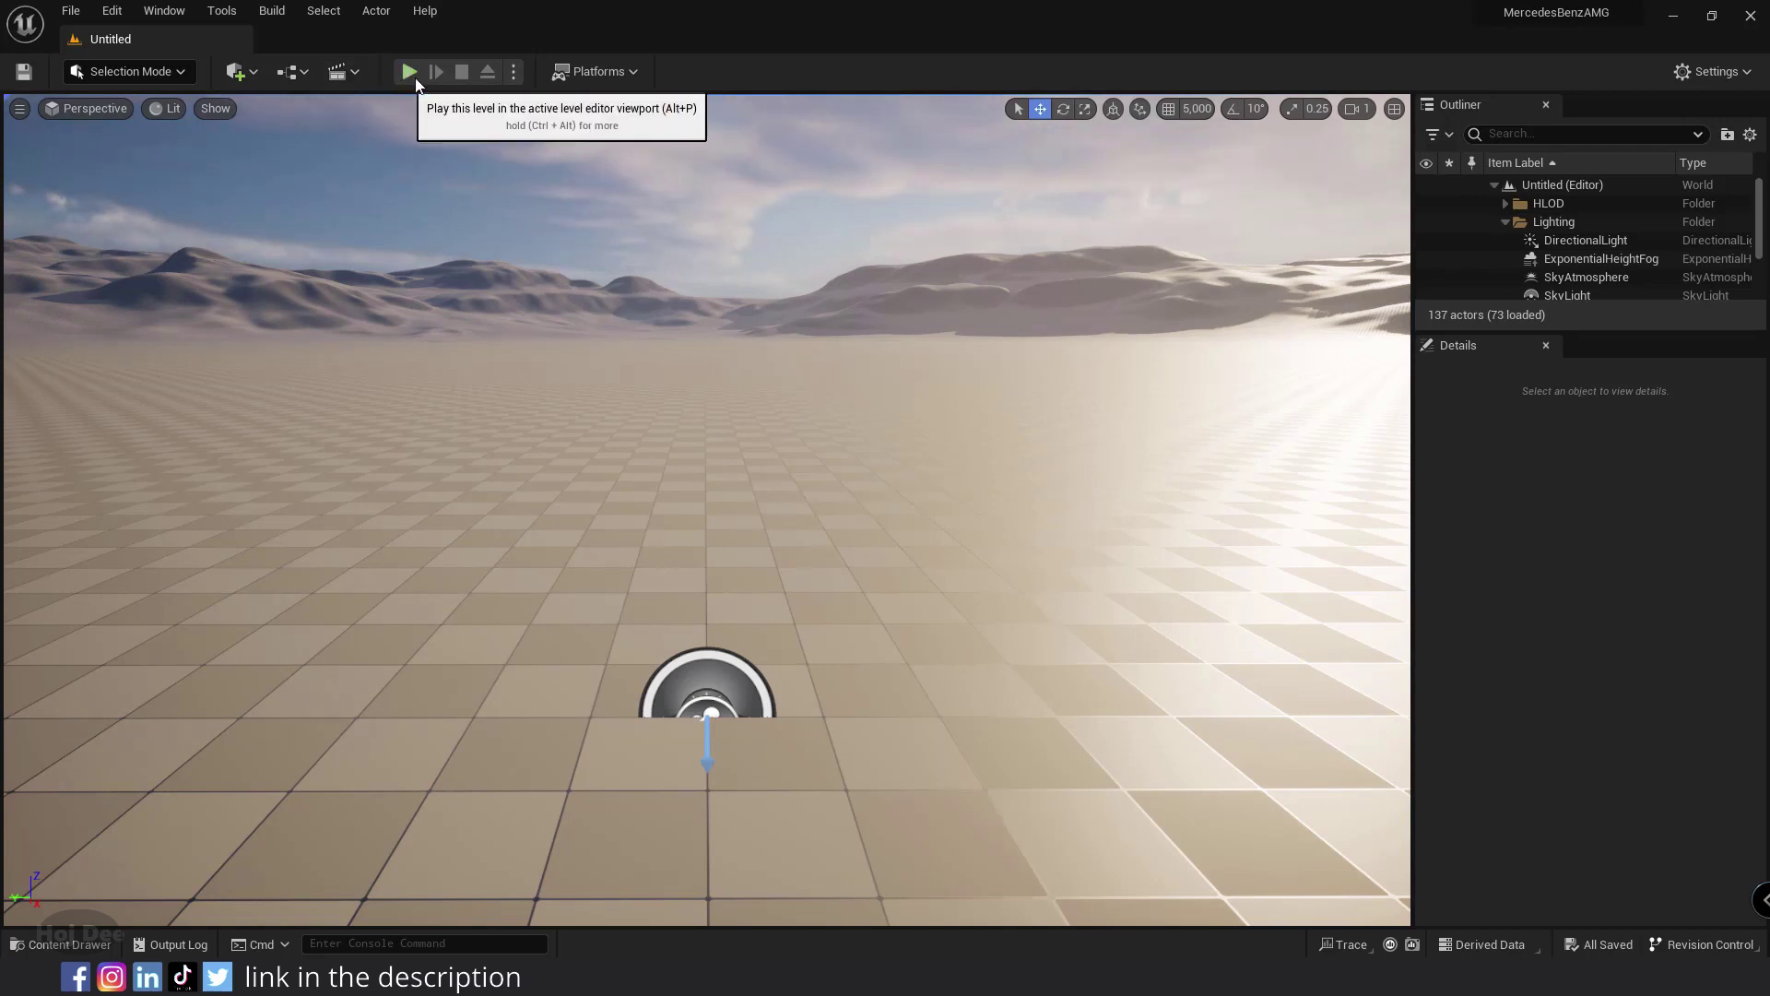
- Examine the play modes and the platform options for packaging and device management
click(514, 74)
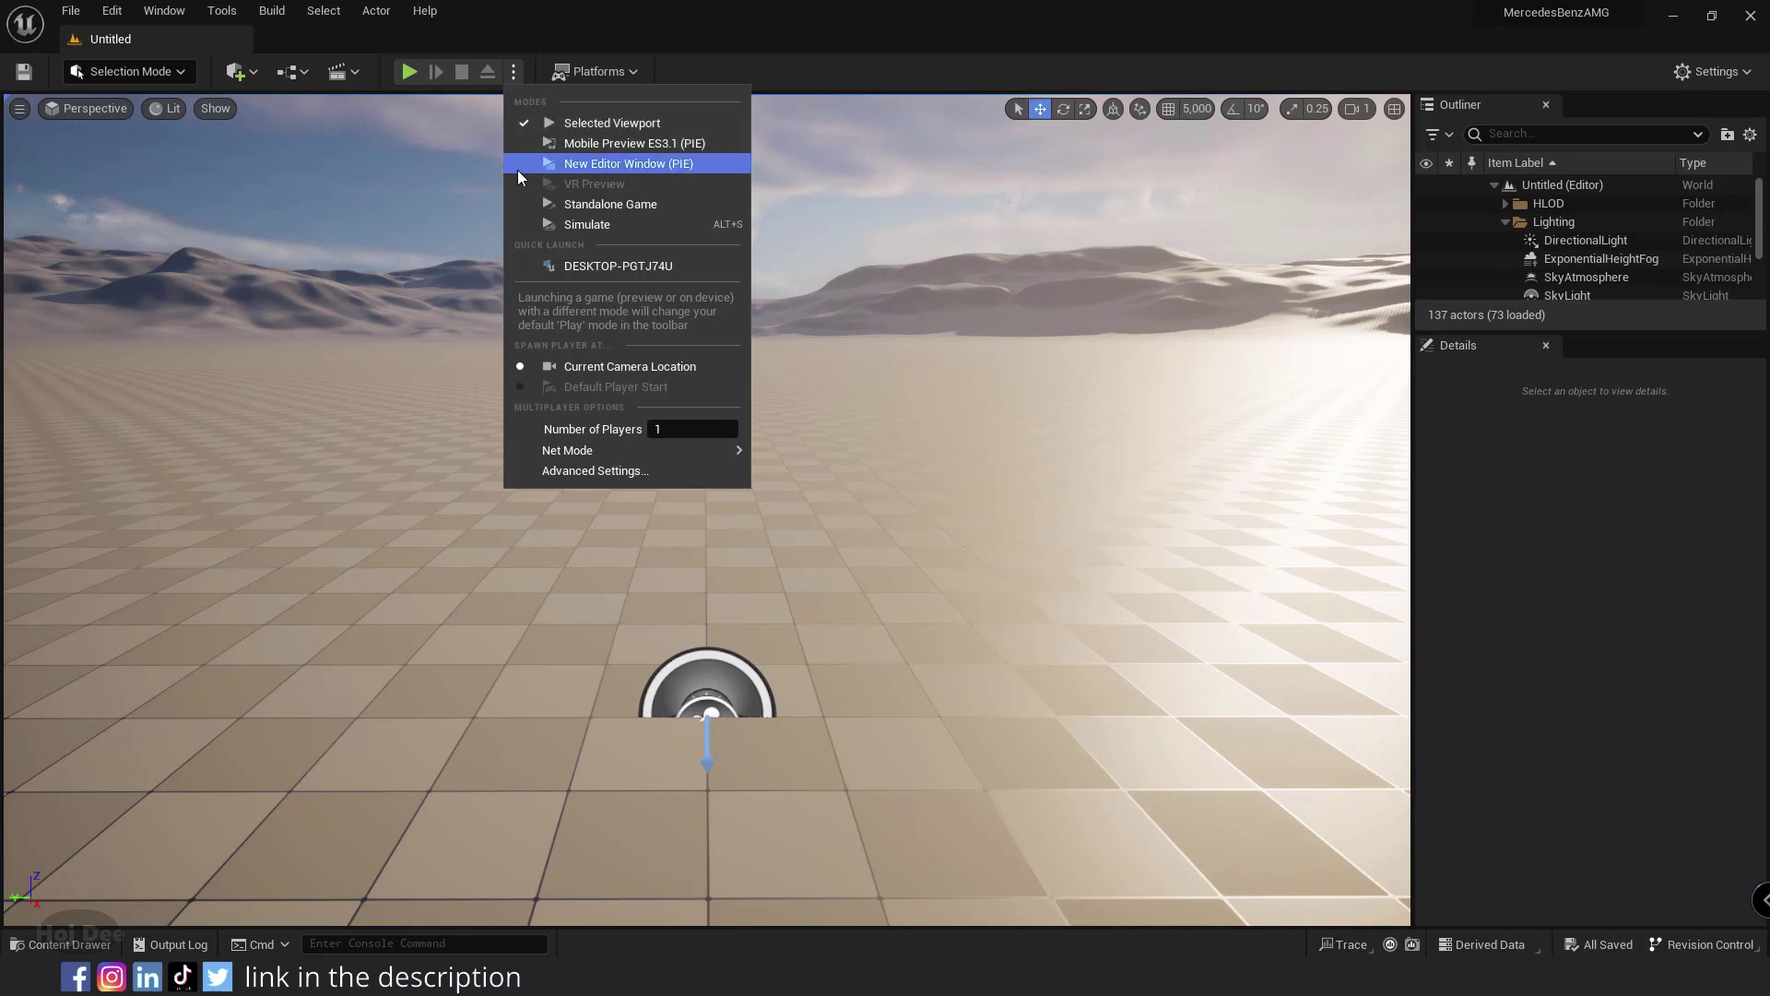
click(514, 73)
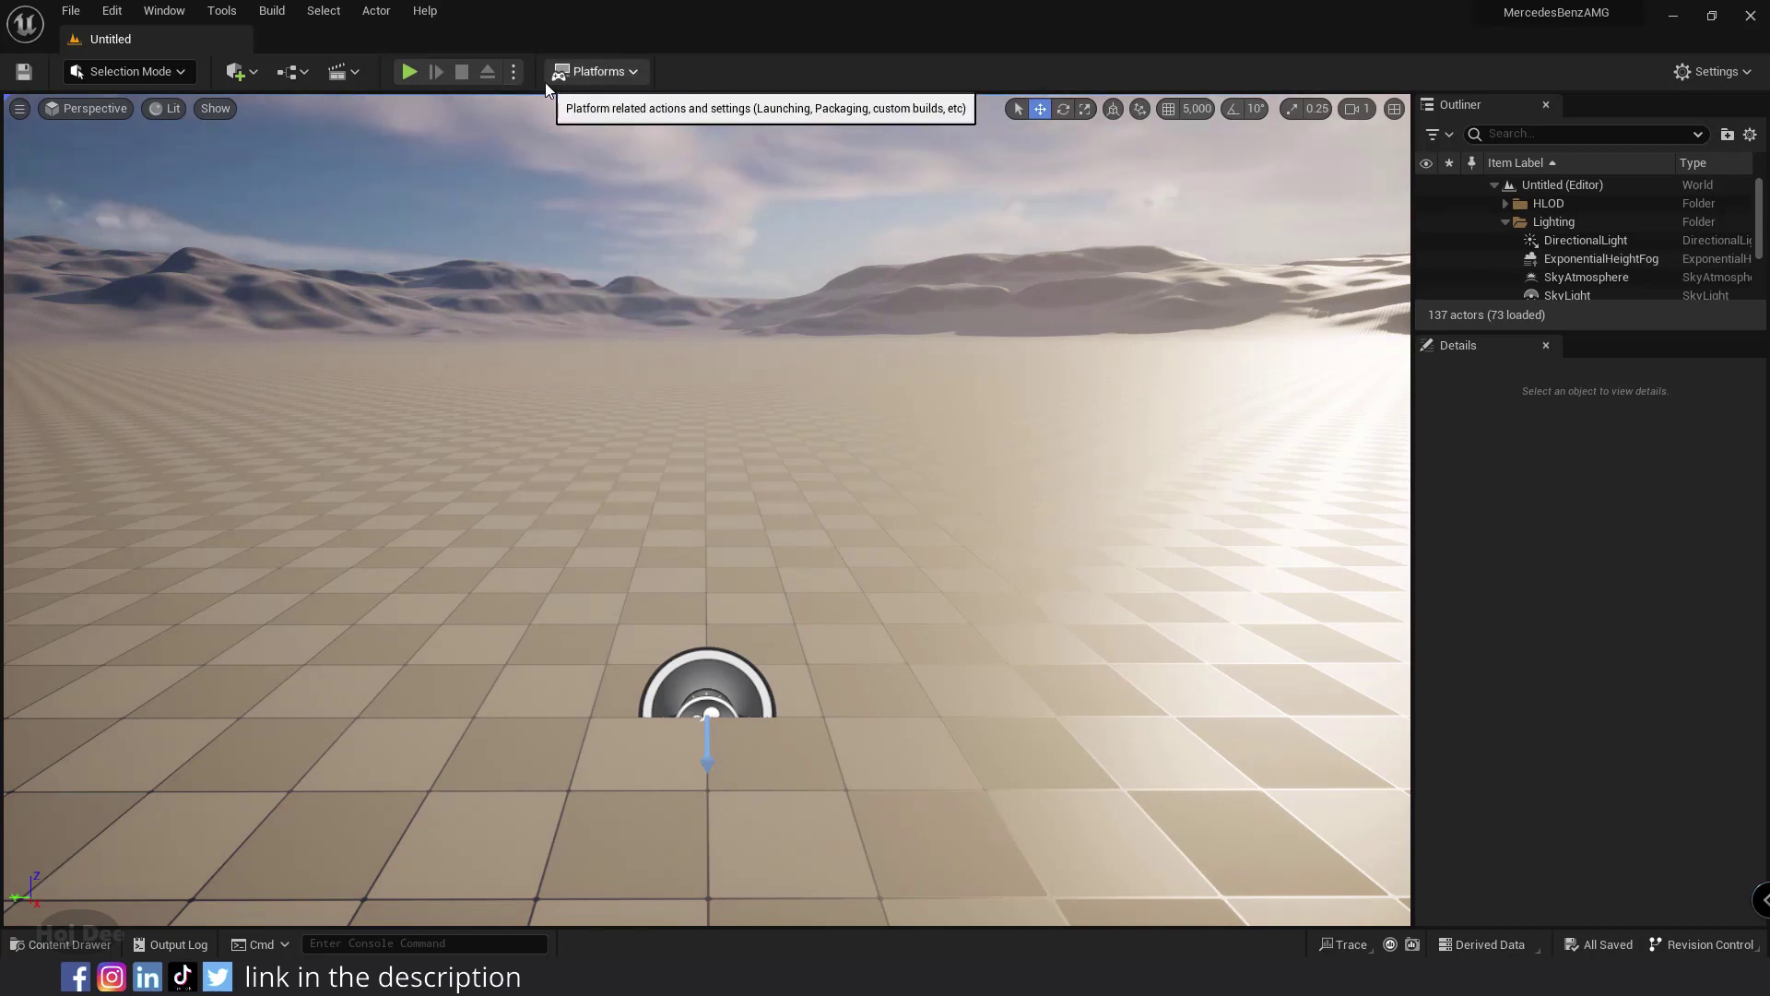
click(566, 71)
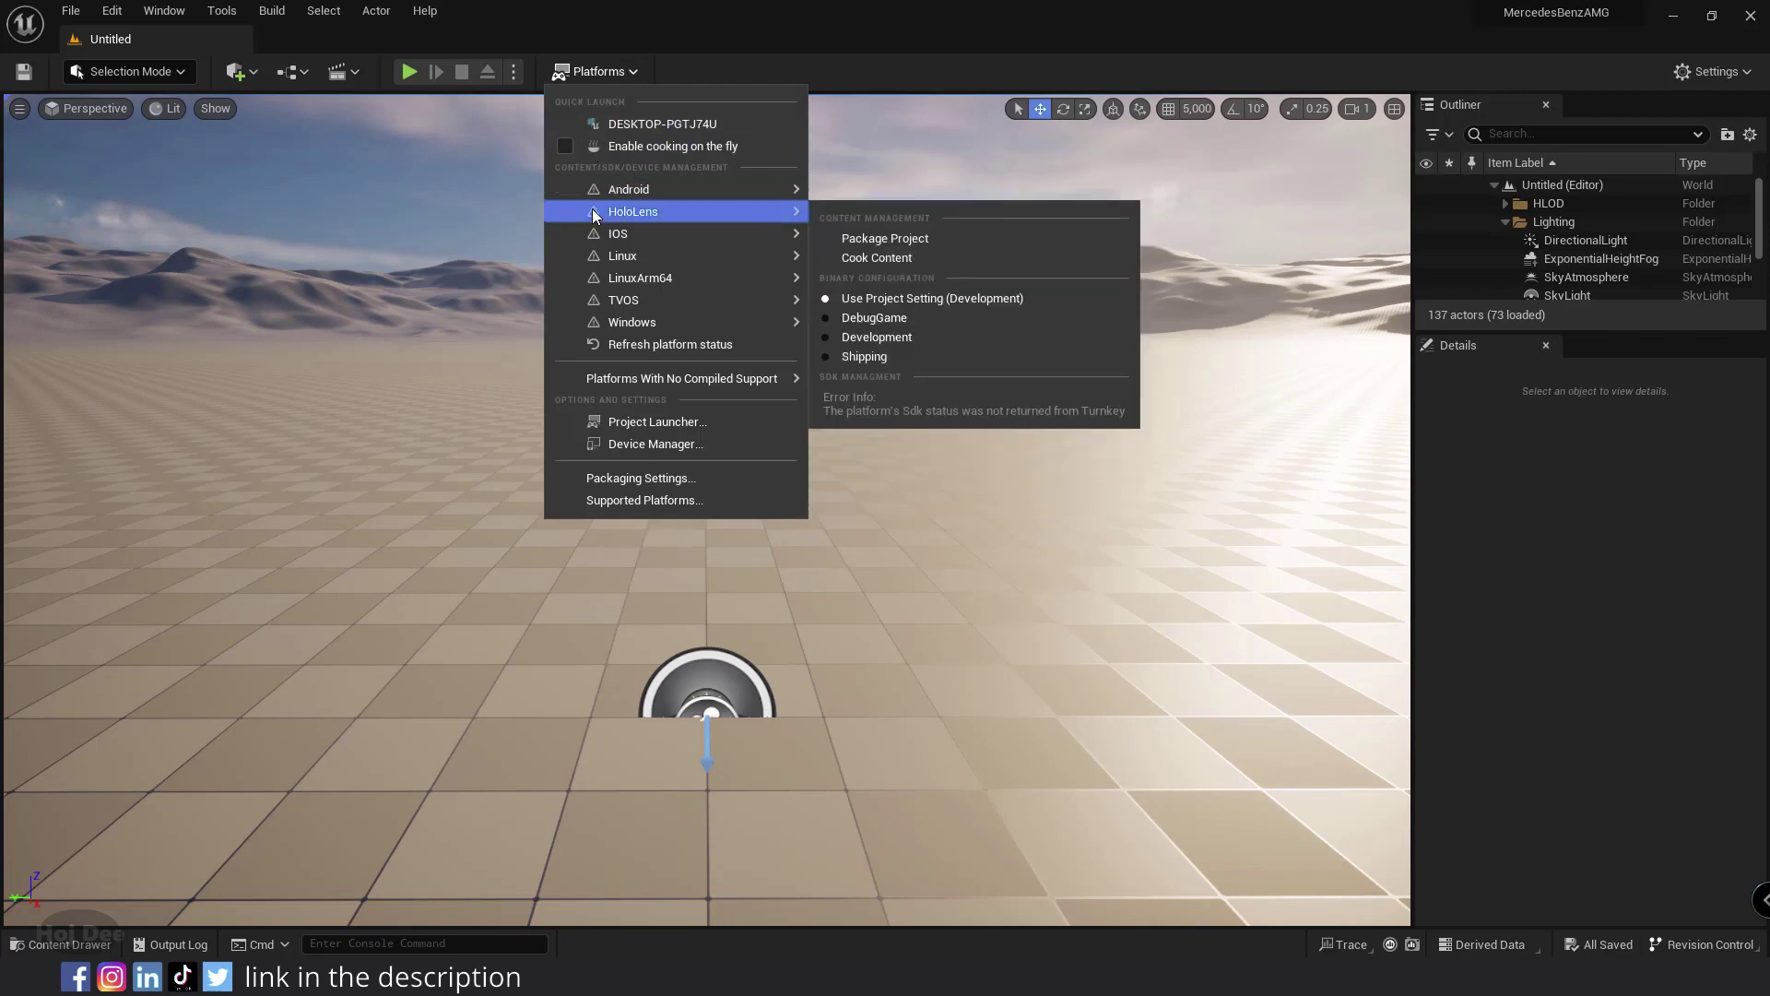
mouse_move(586, 330)
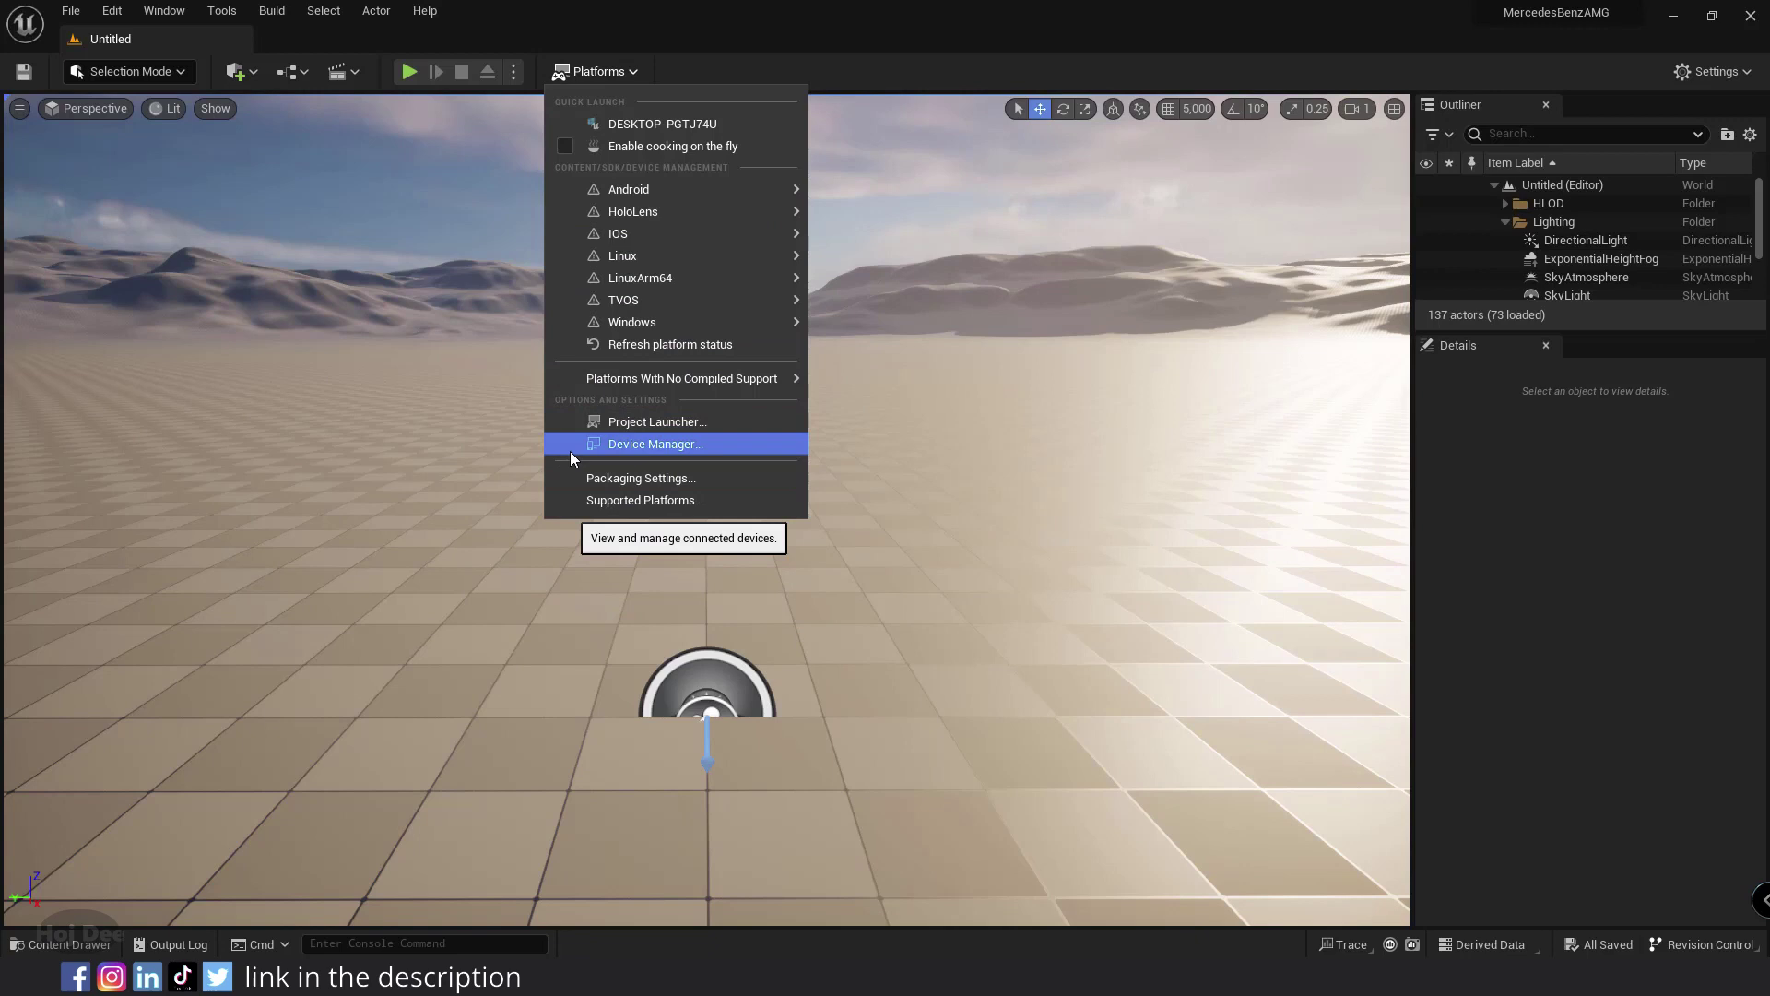
click(593, 71)
- Examine the editor's quick settings for selection, scalability, snapping and viewport display
click(1680, 74)
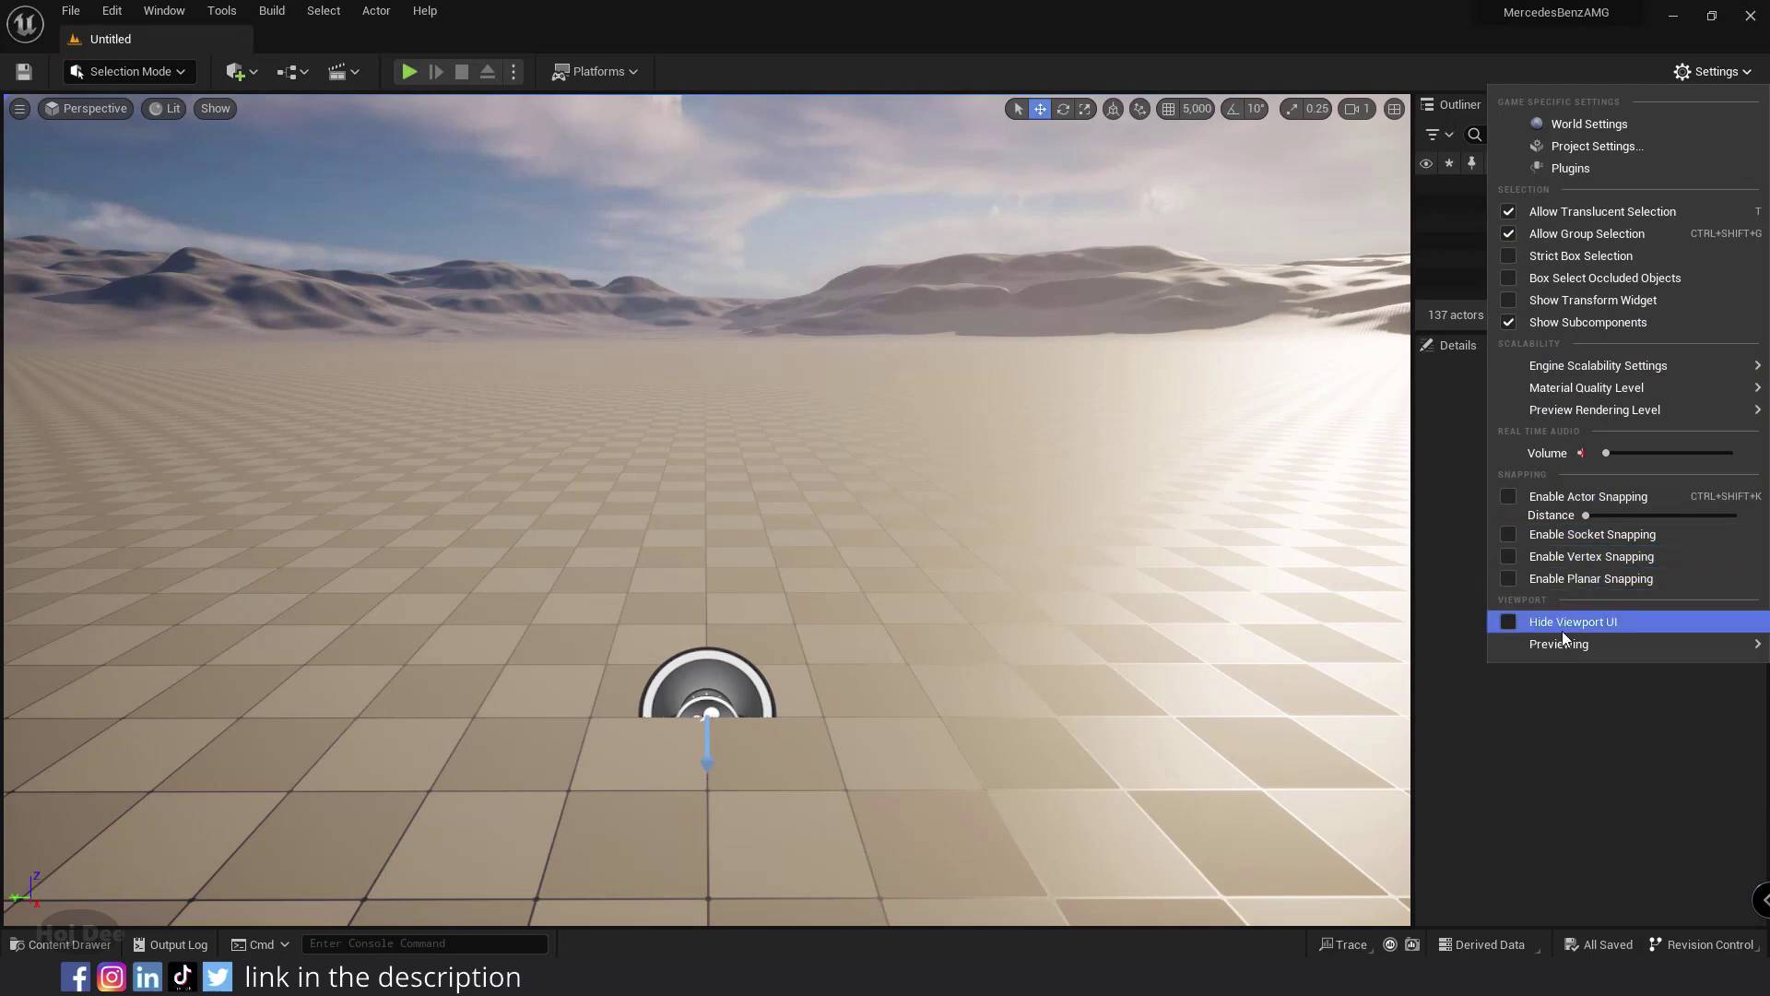
mouse_move(1561, 643)
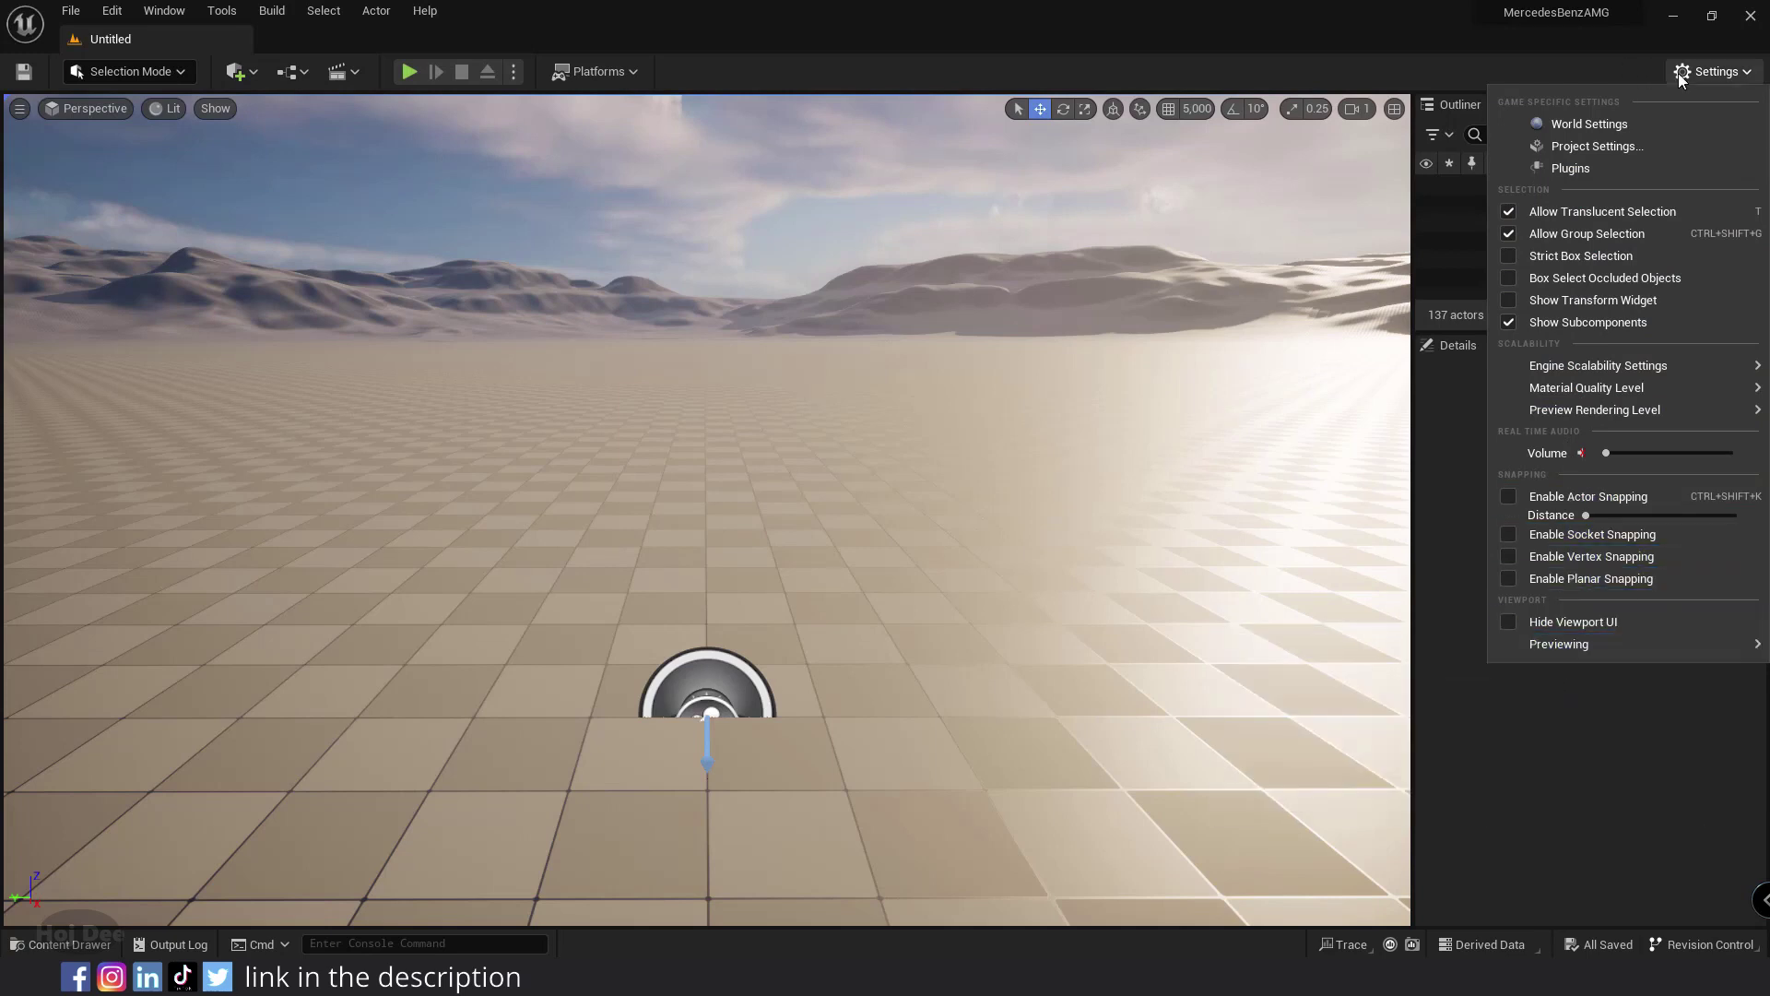
click(1713, 71)
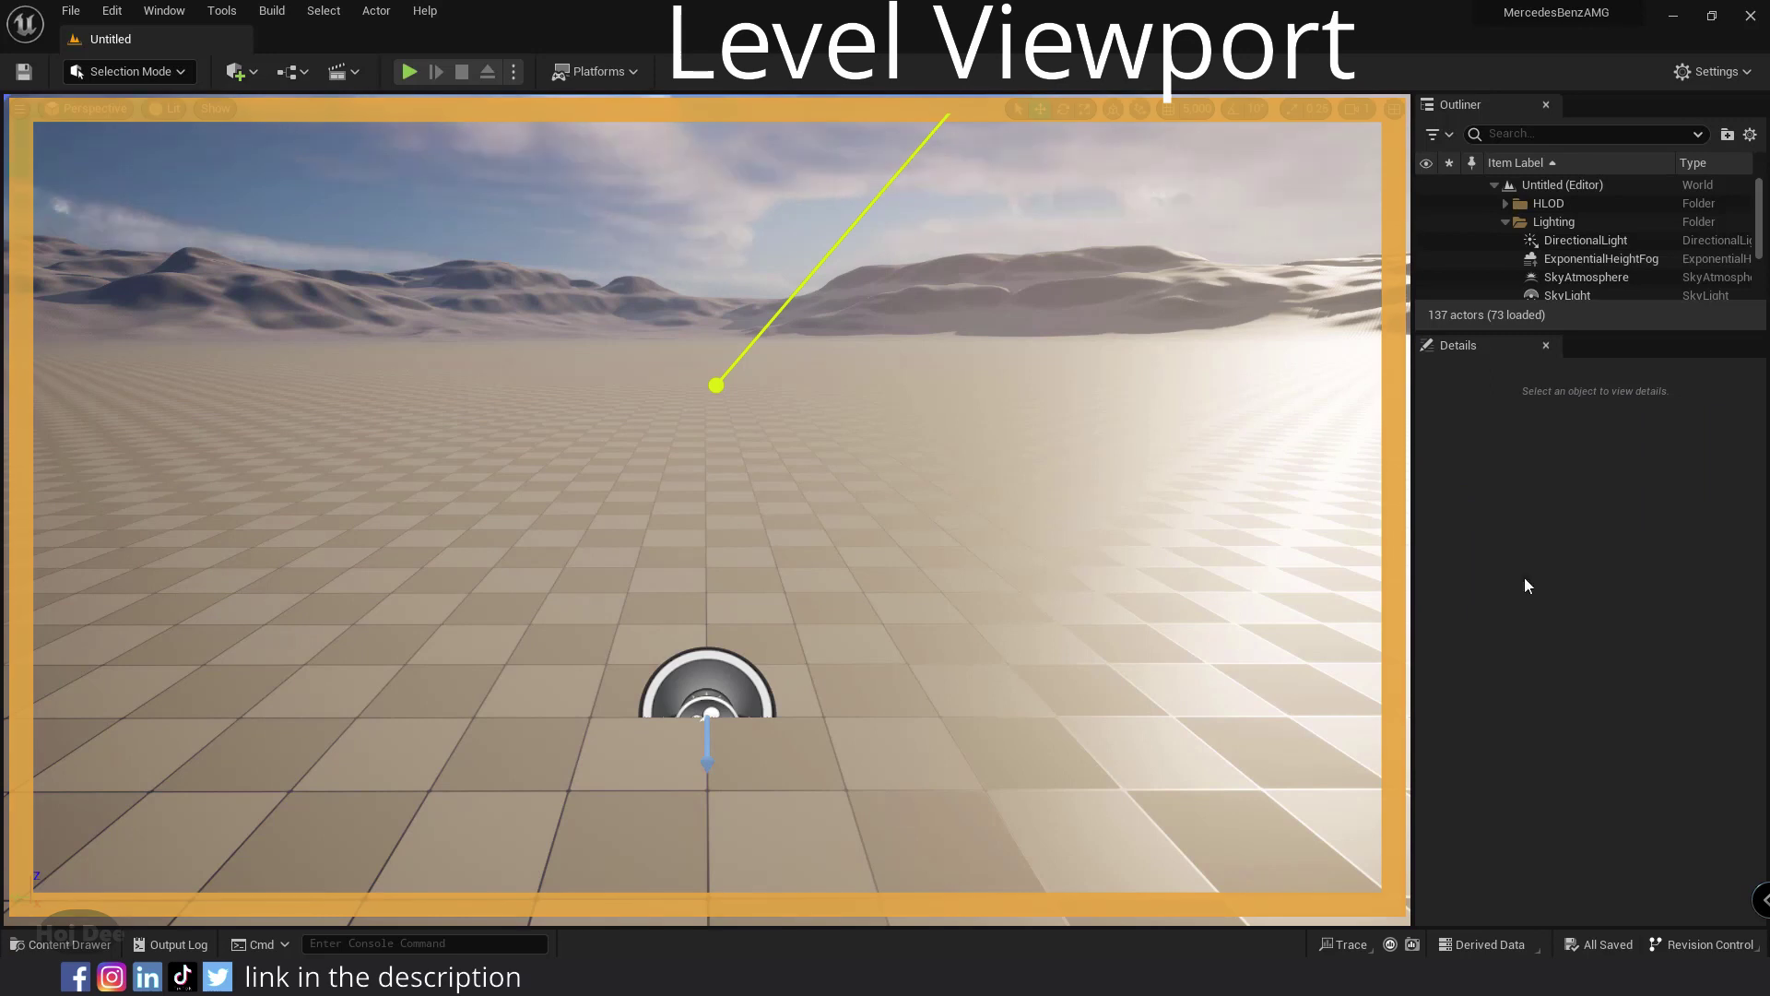
- Bring up the Content Drawer and dock it in the layout below the level viewport
mouse_move(1027, 512)
right_down()
mouse_move(955, 505)
mouse_move(1027, 480)
mouse_move(1080, 510)
mouse_move(1027, 539)
right_up()
key(s)
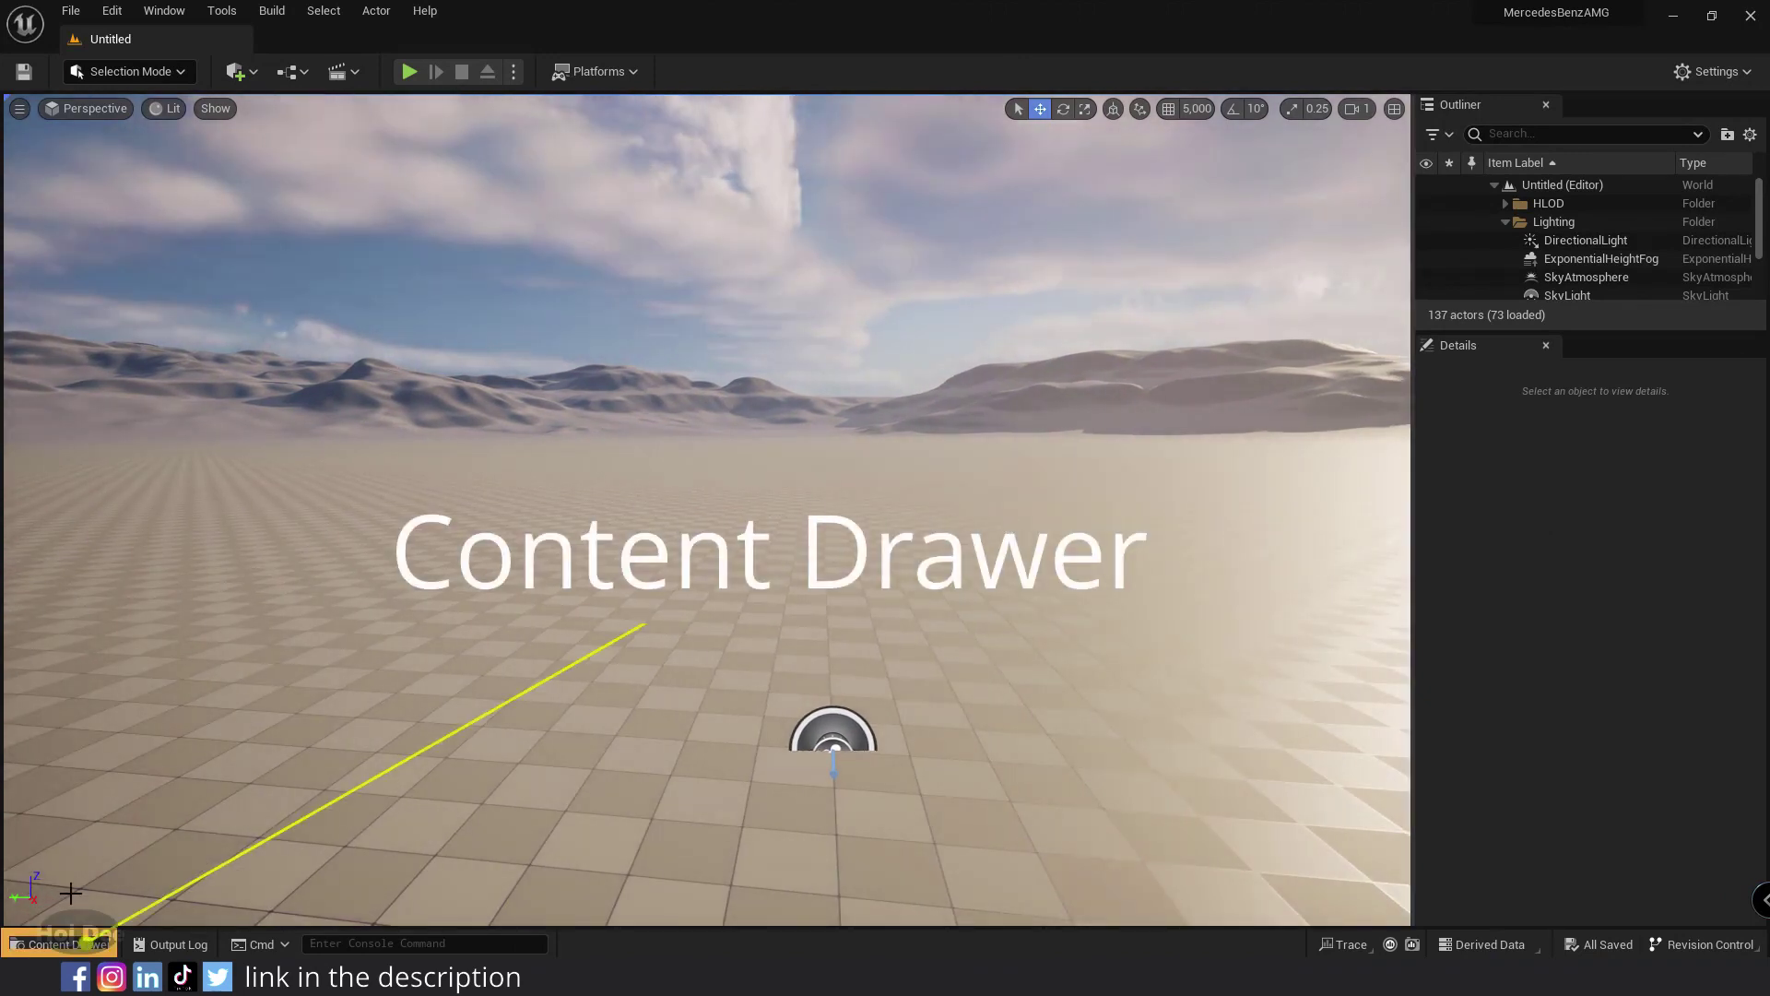
click(60, 944)
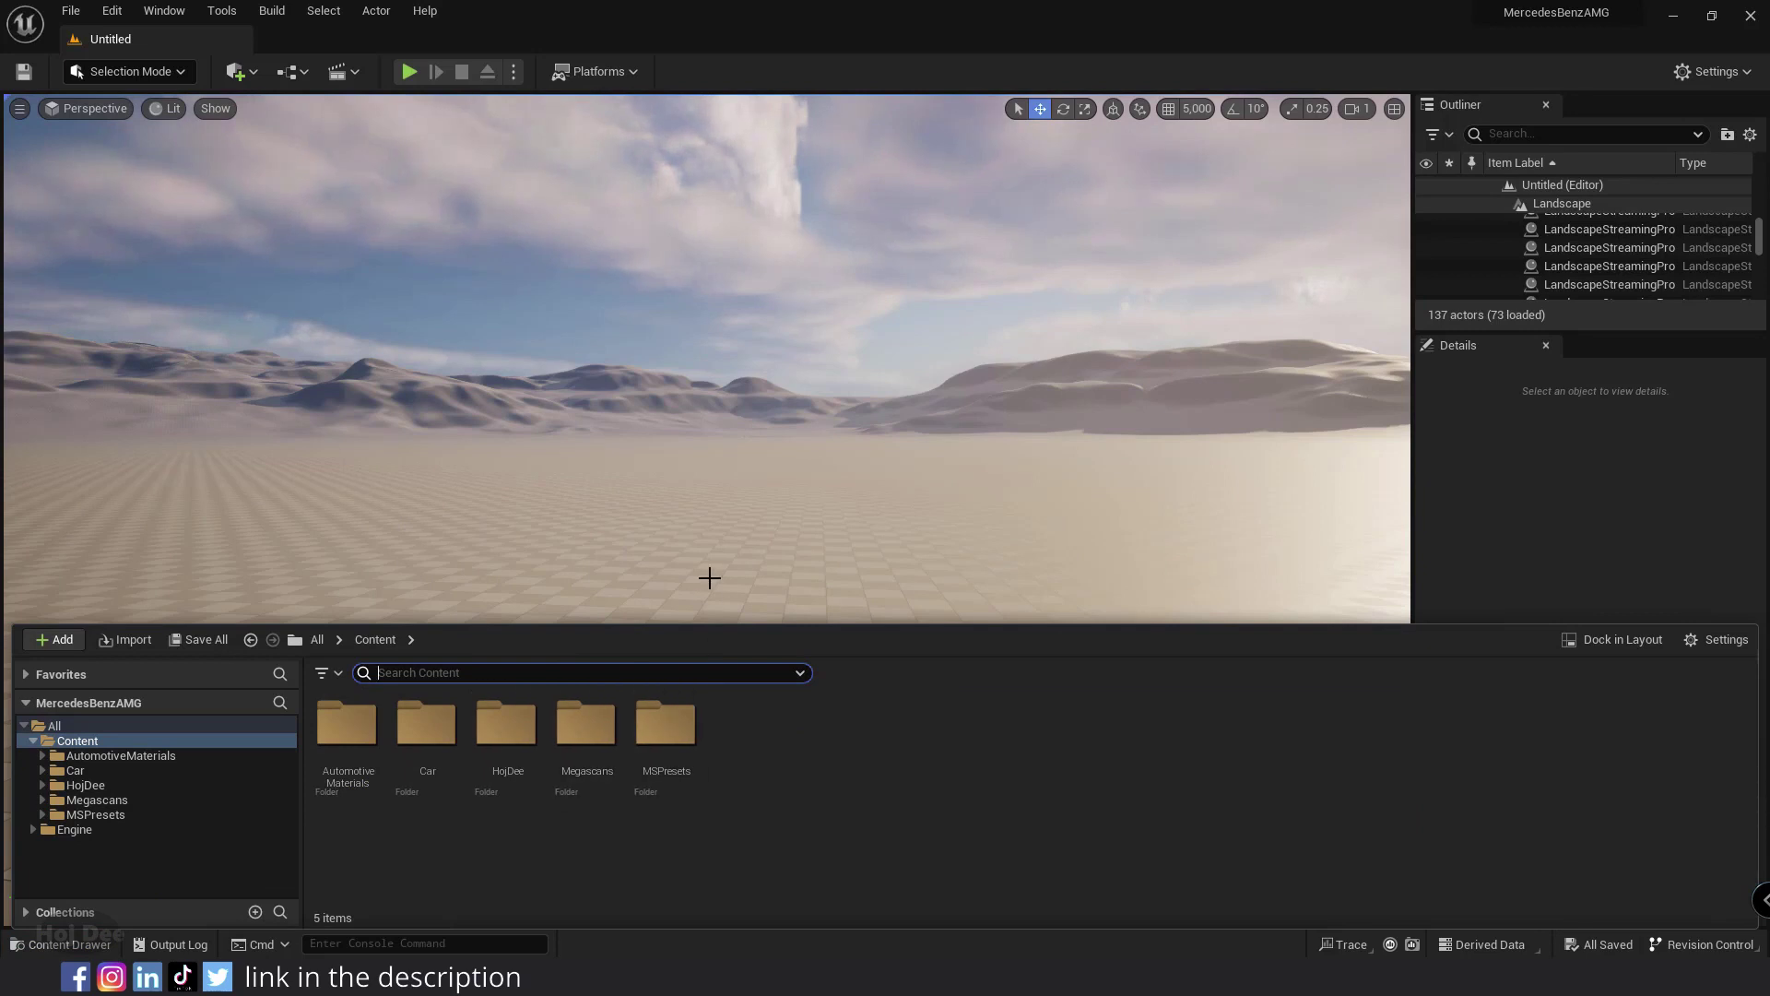
right_drag(706, 581, 719, 574)
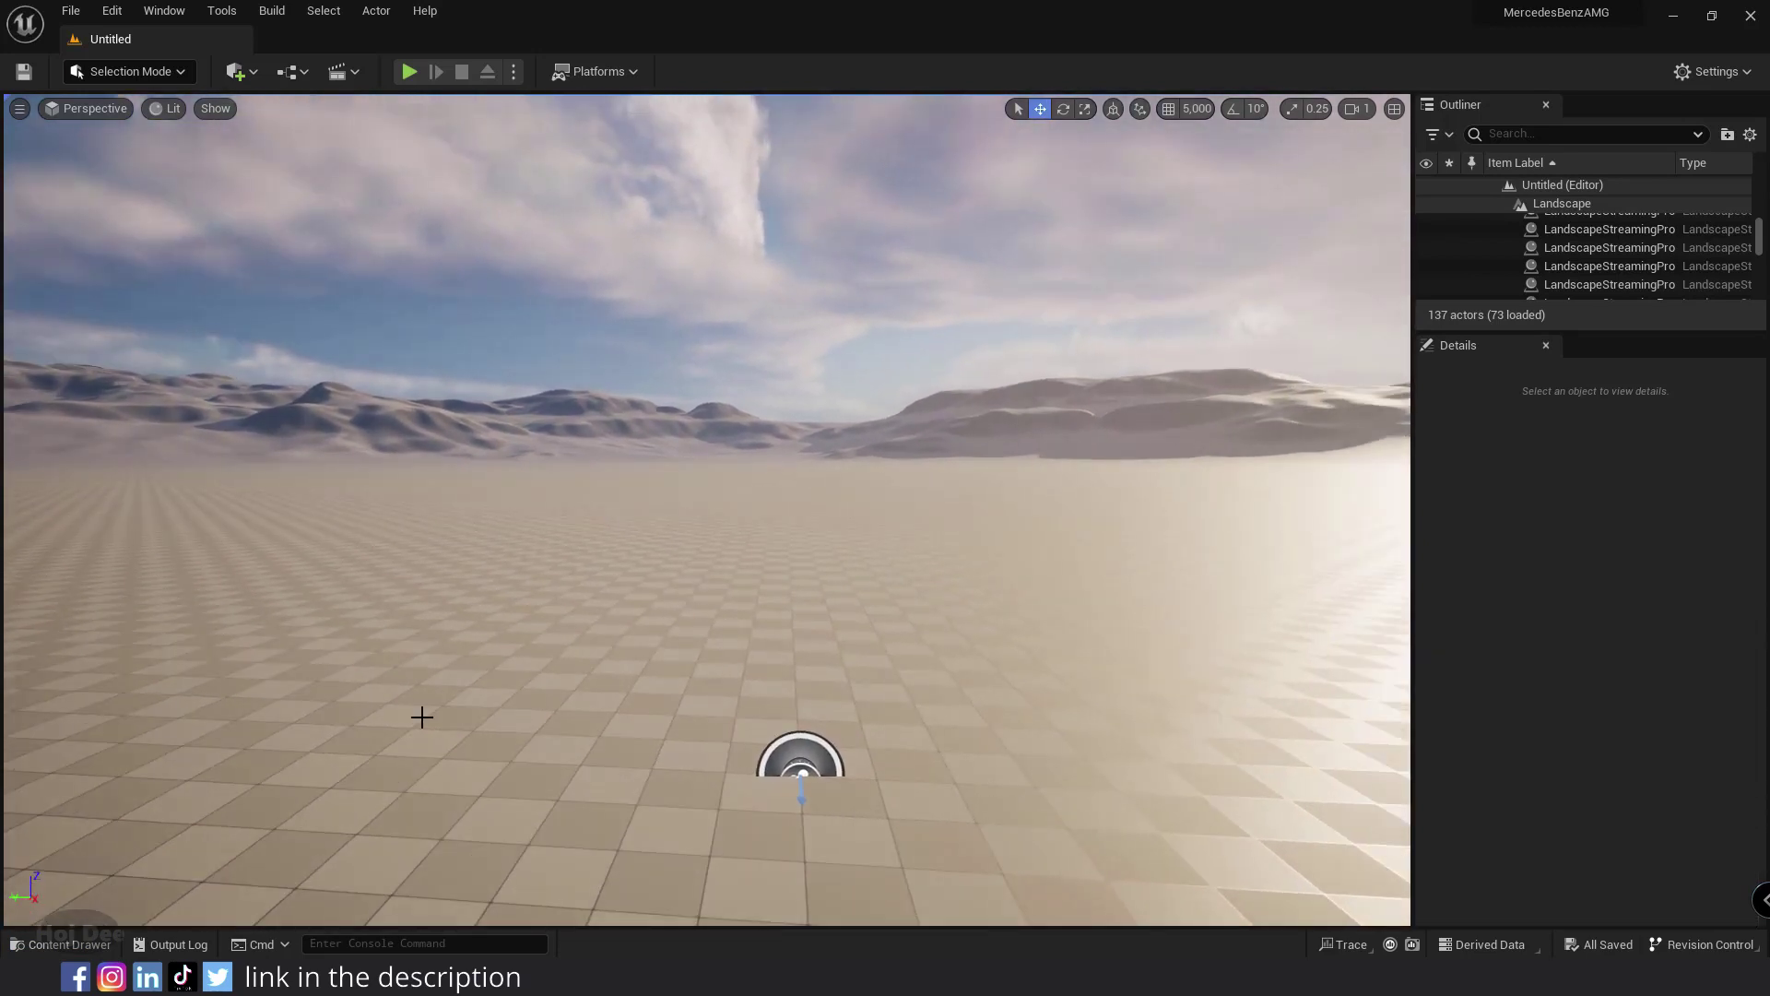
click(60, 947)
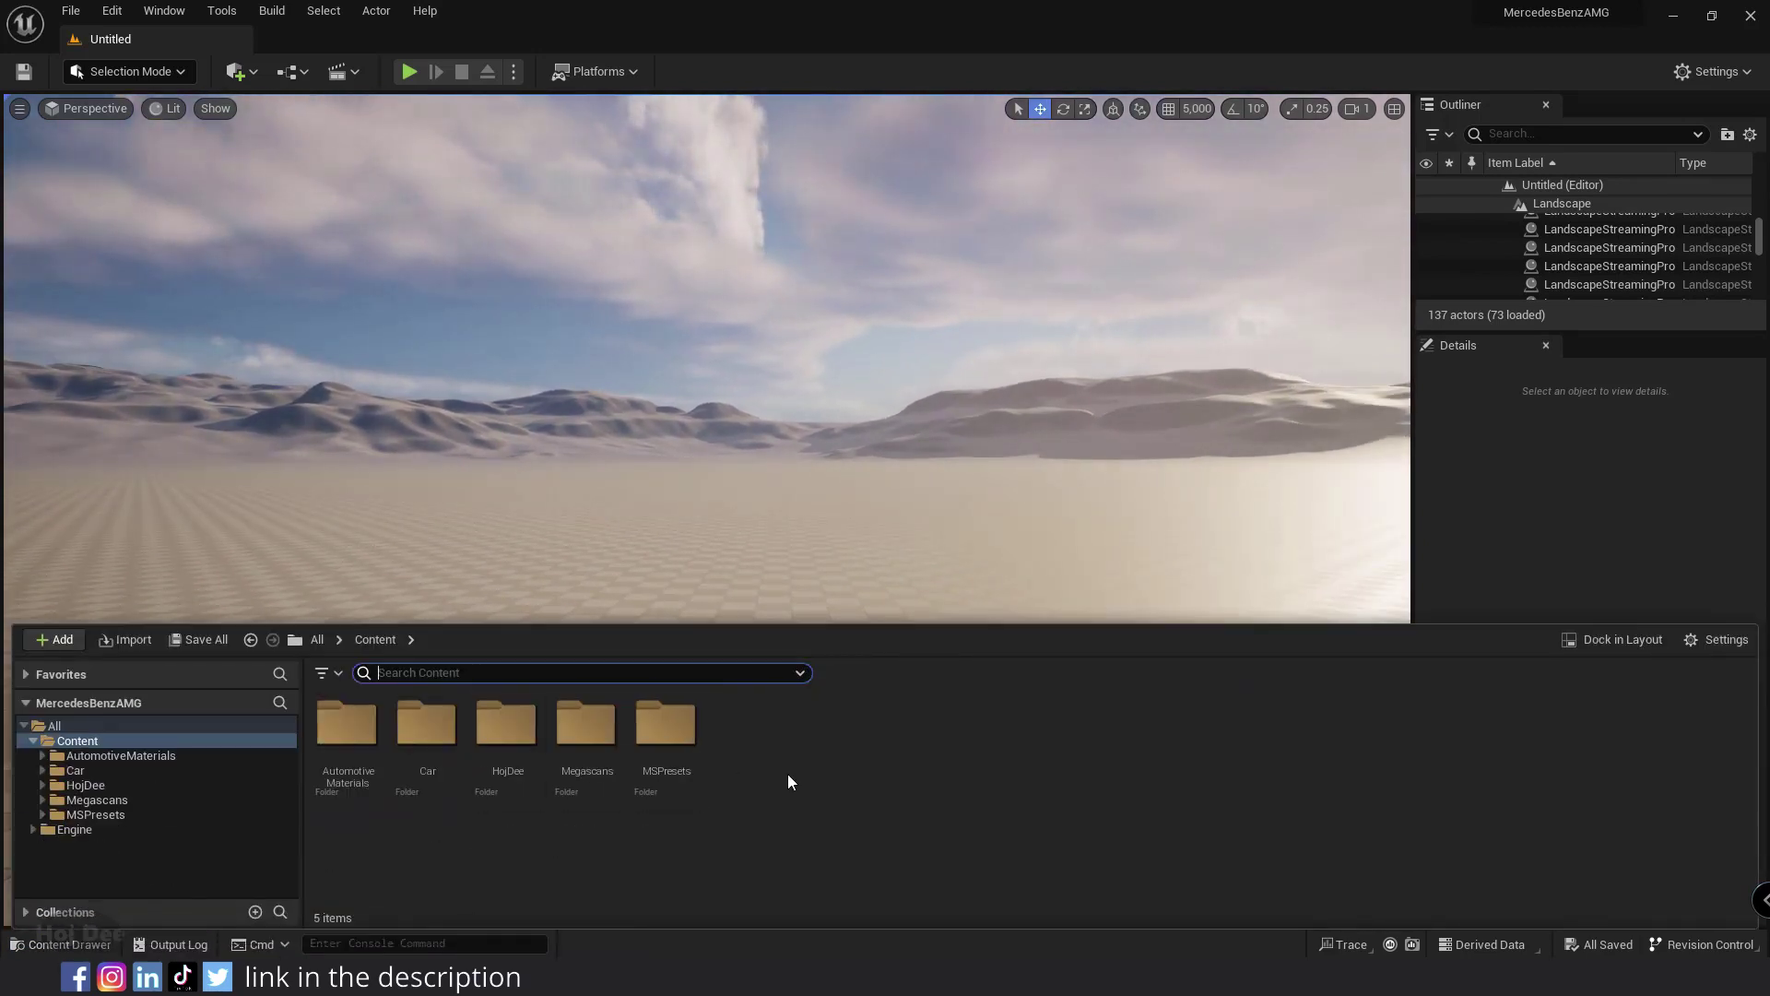
click(1589, 640)
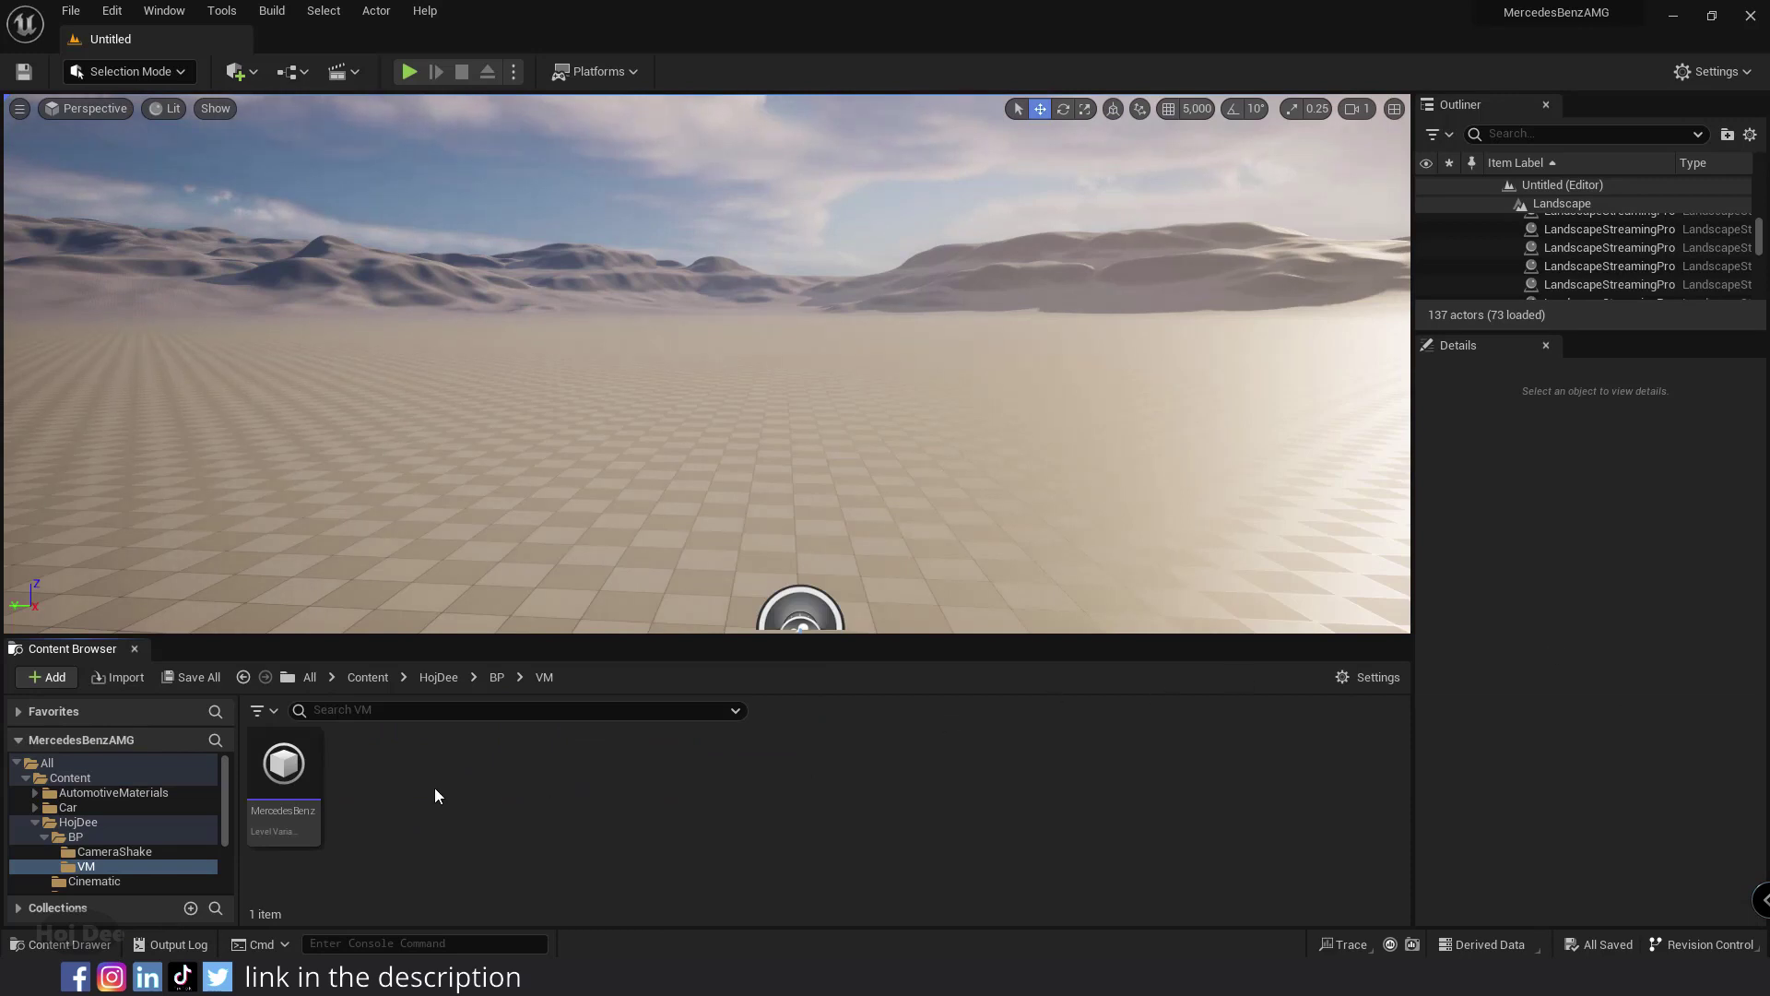
- Collapse the HojDee folder tree and look through the contents of the AutomotiveMaterials and HojDee folders
click(60, 944)
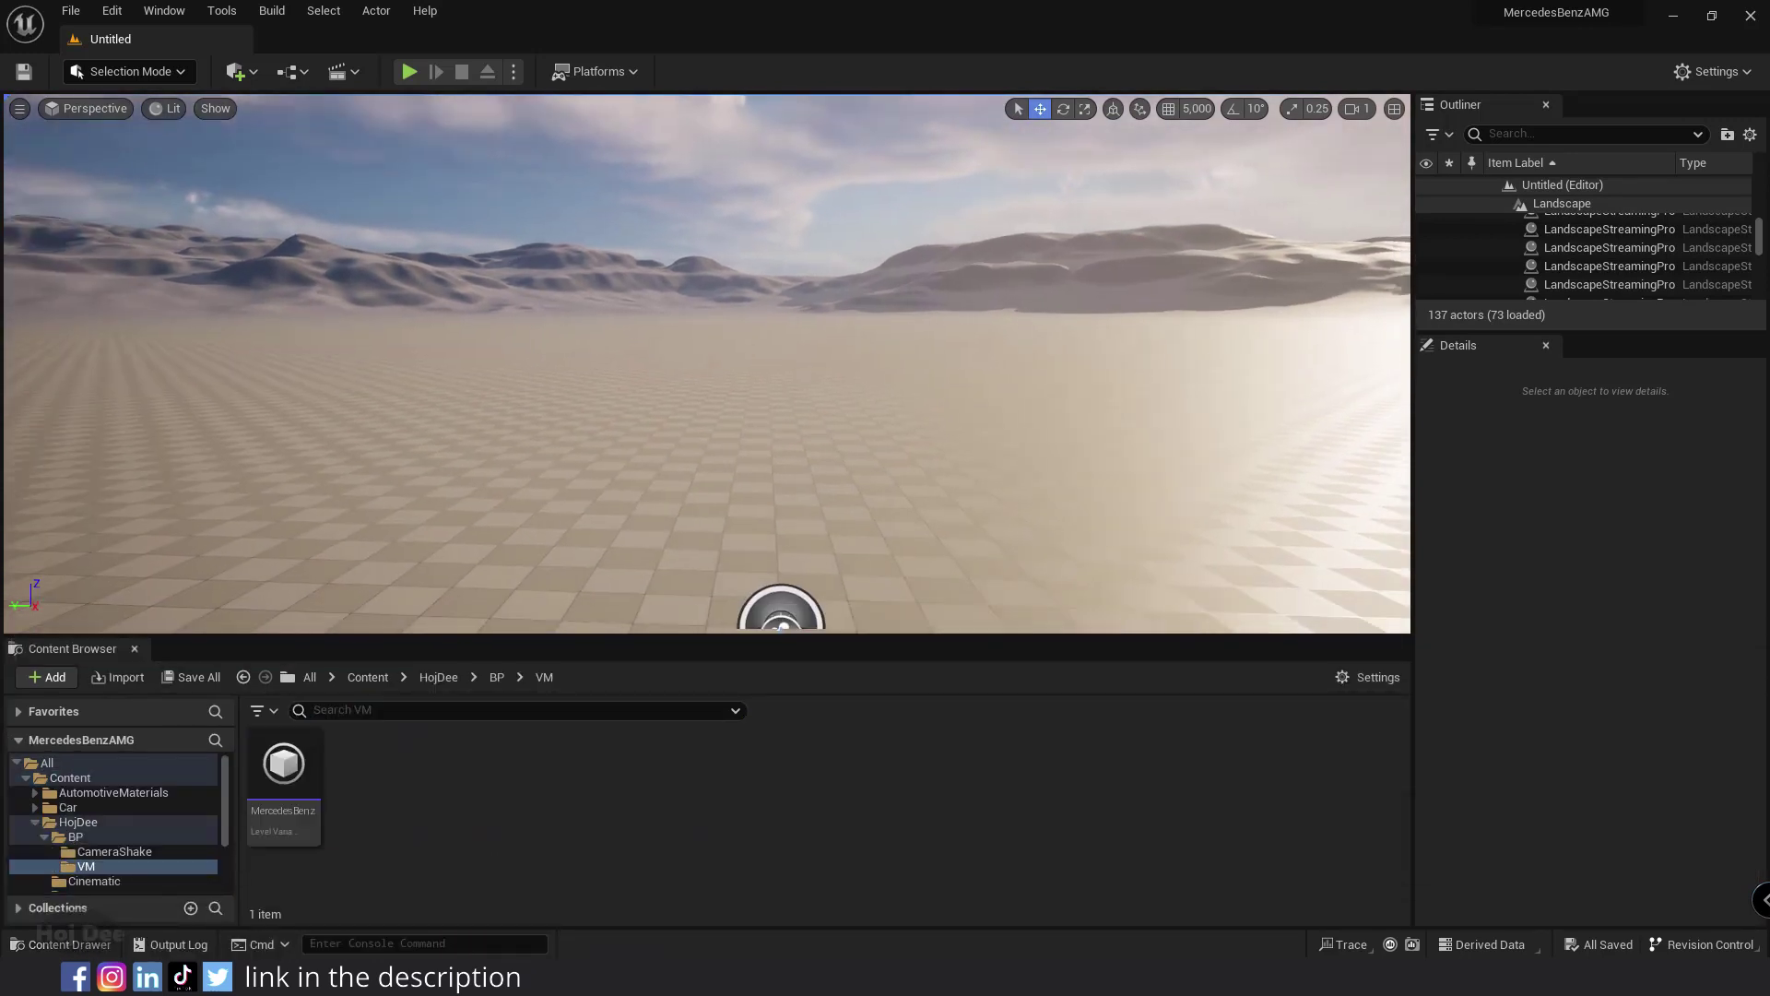
click(45, 836)
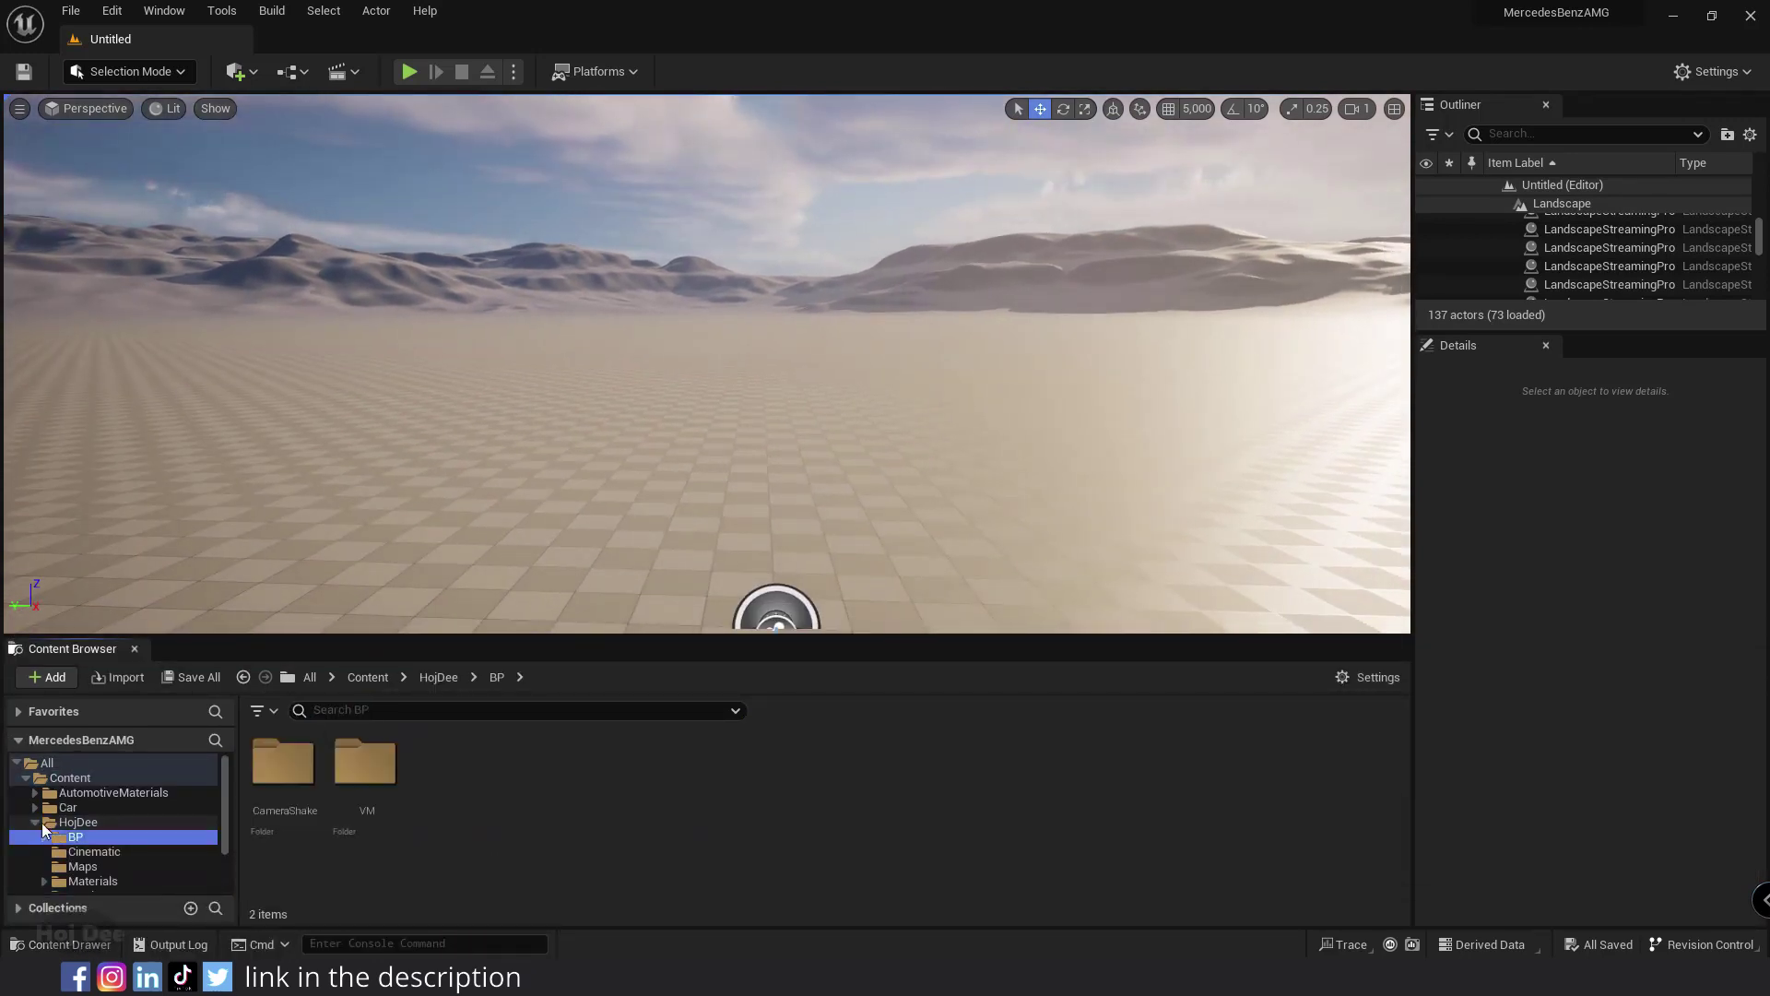
click(37, 821)
click(55, 792)
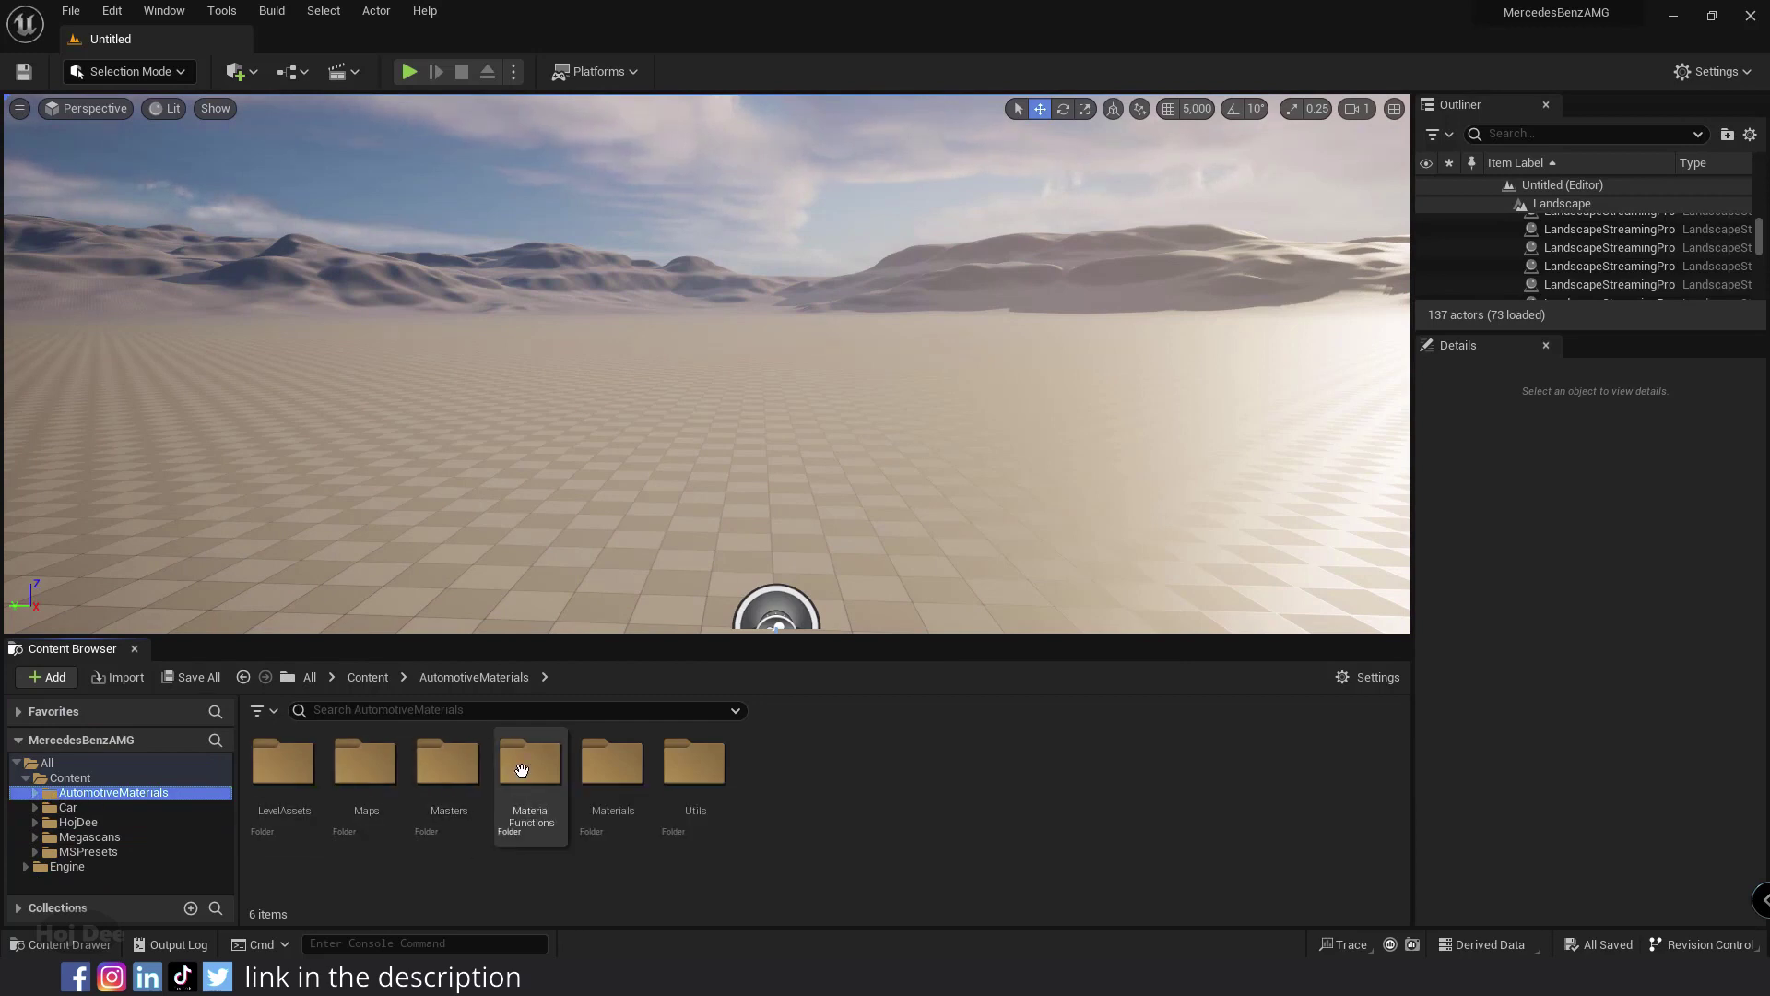
click(83, 822)
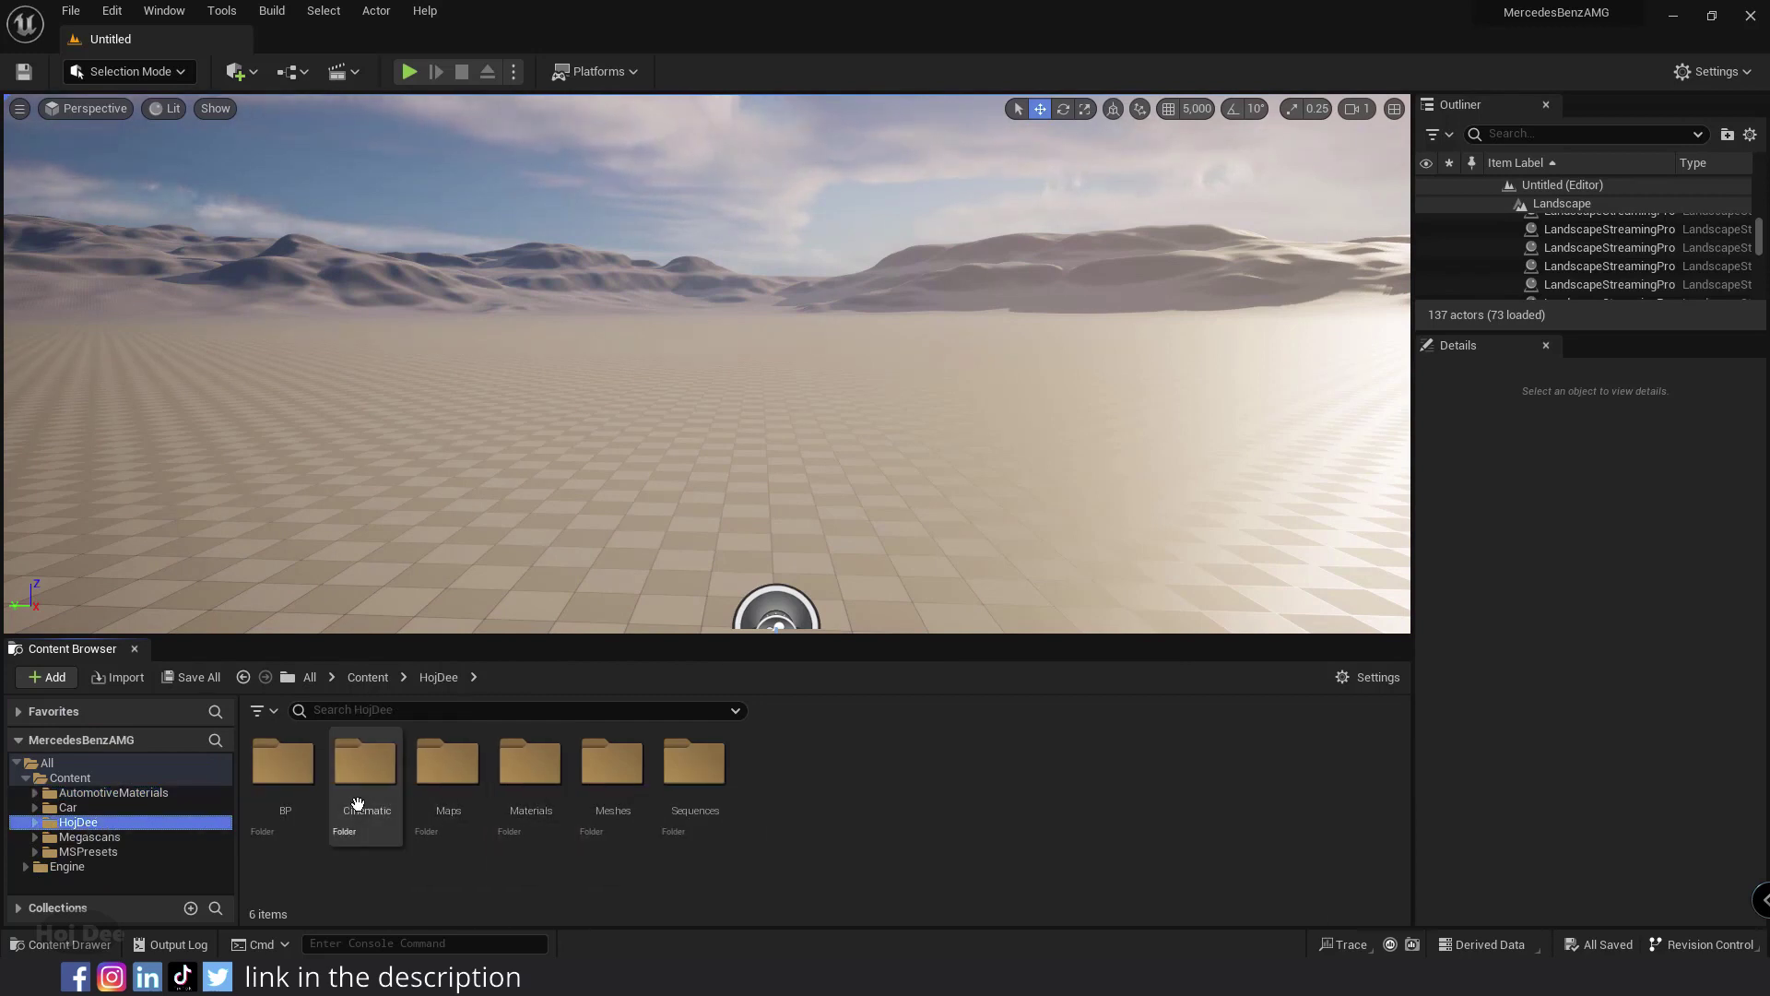
- Place the SM_Tire_FR mesh from Car/Benz_Mercedes_AMG_1/FBX/Instance into the level and focus on it
click(69, 806)
double_click(286, 770)
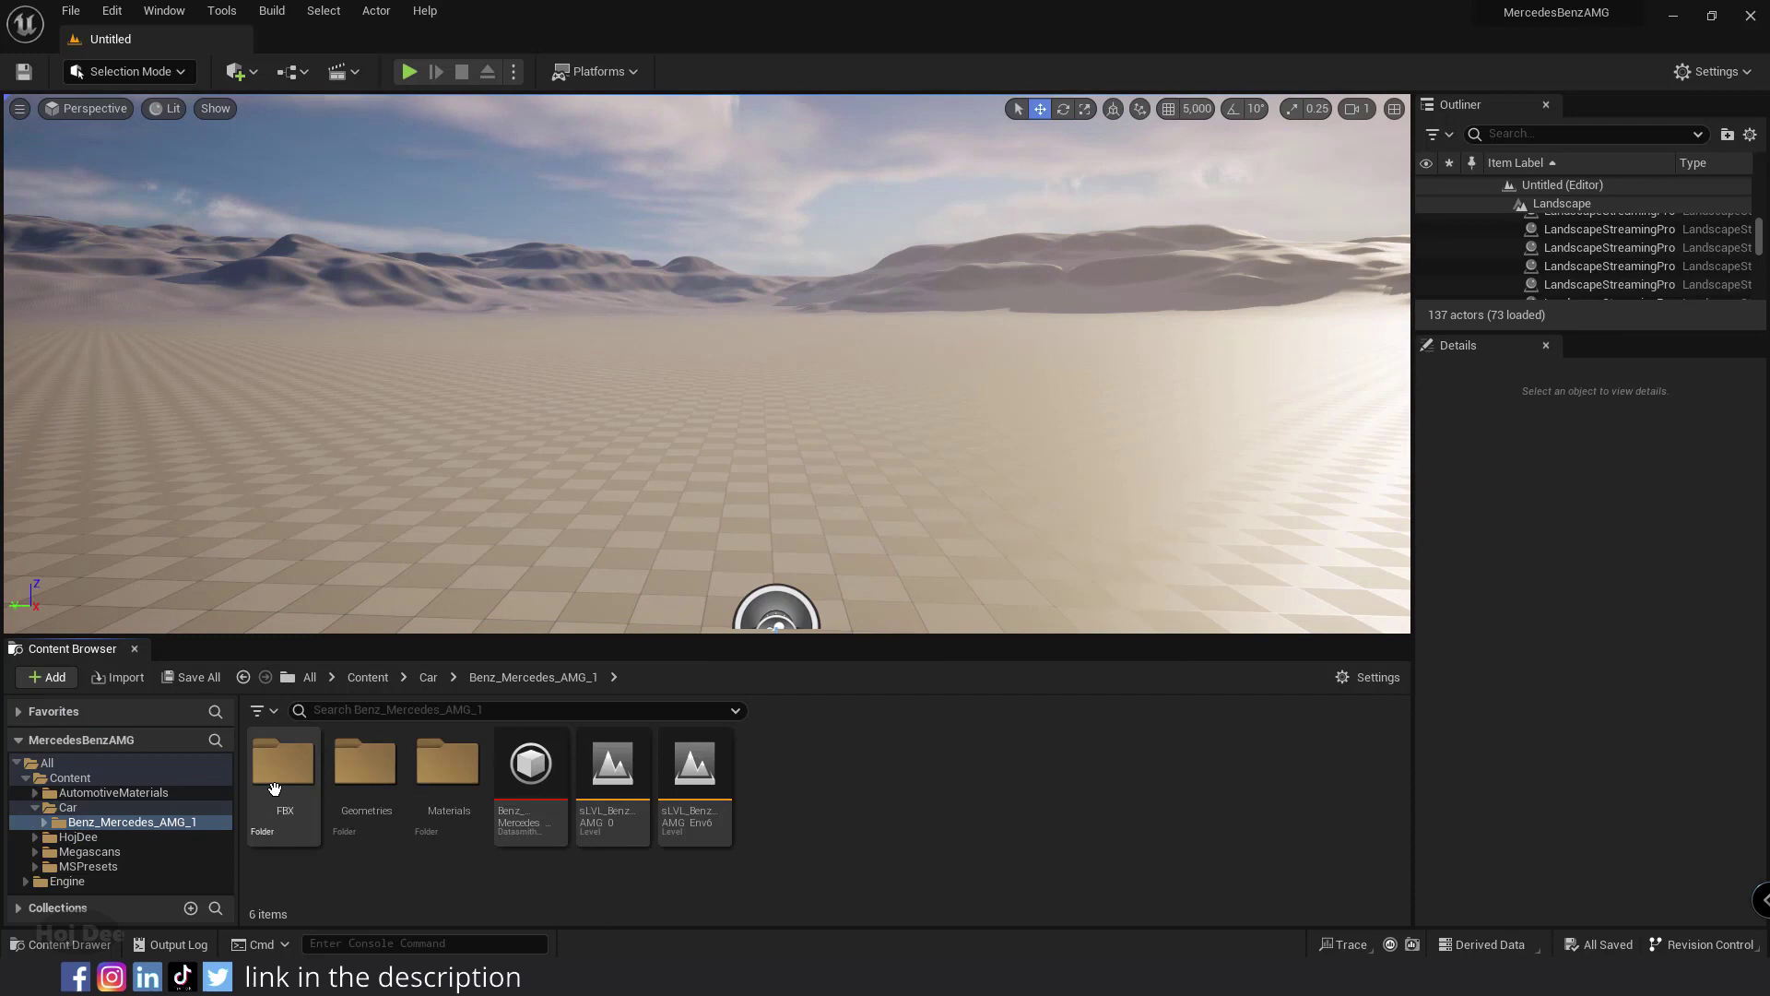
double_click(312, 790)
double_click(305, 779)
drag(321, 772, 735, 525)
key(f)
- Raise the tire along the vertical axis so it stands clear of the ground
alt+drag(747, 276, 572, 300)
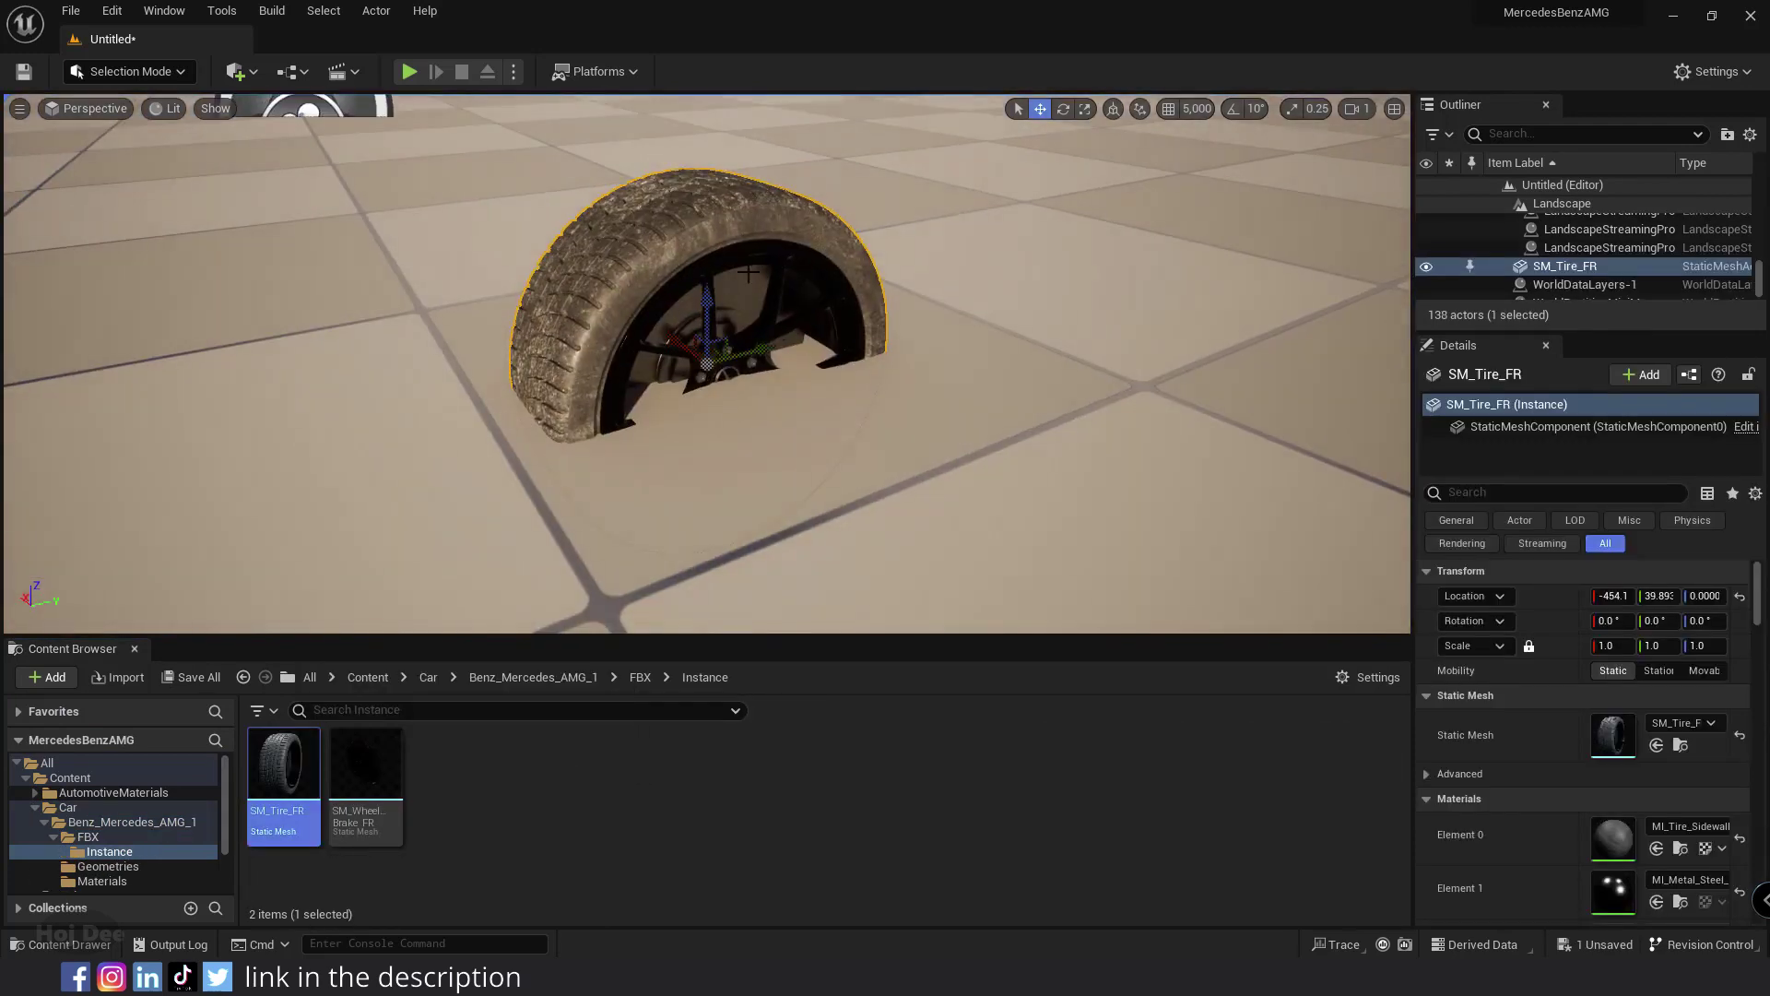
drag(707, 300, 706, 184)
alt+drag(753, 280, 733, 189)
scroll(752, 280, down, 5)
drag(771, 368, 727, 374)
- Delete the tire from the level and close the docked Content Browser
key(Delete)
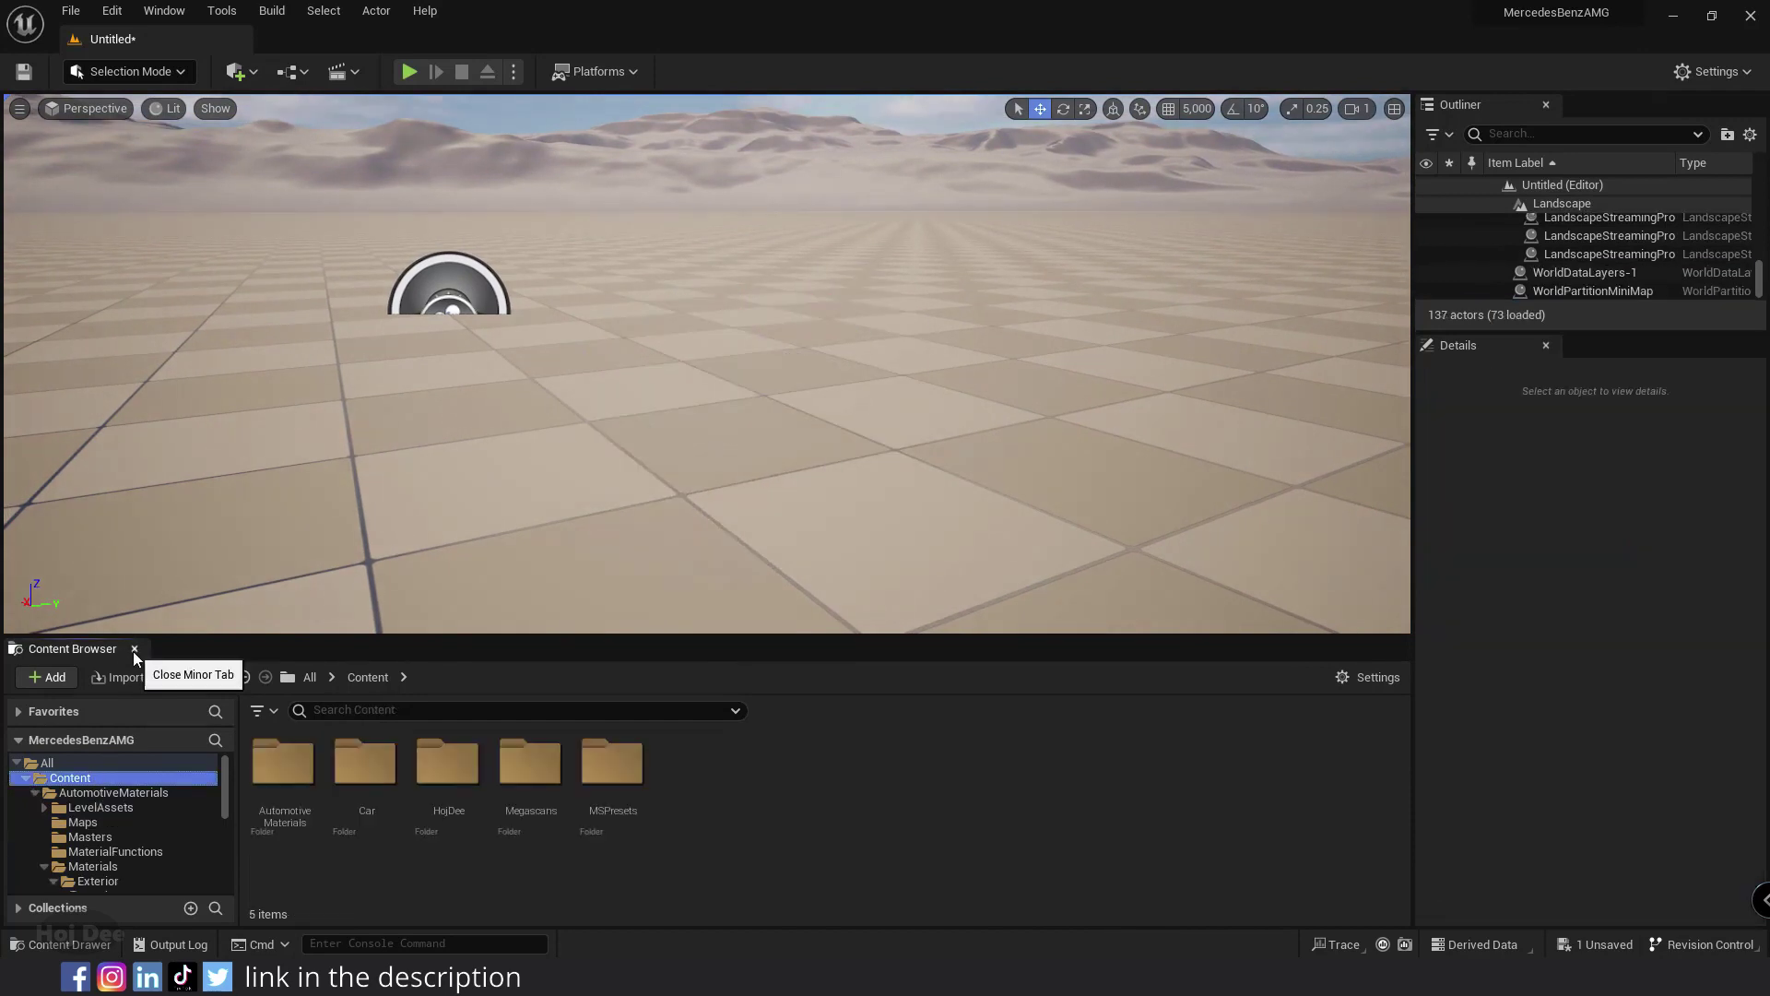
click(135, 649)
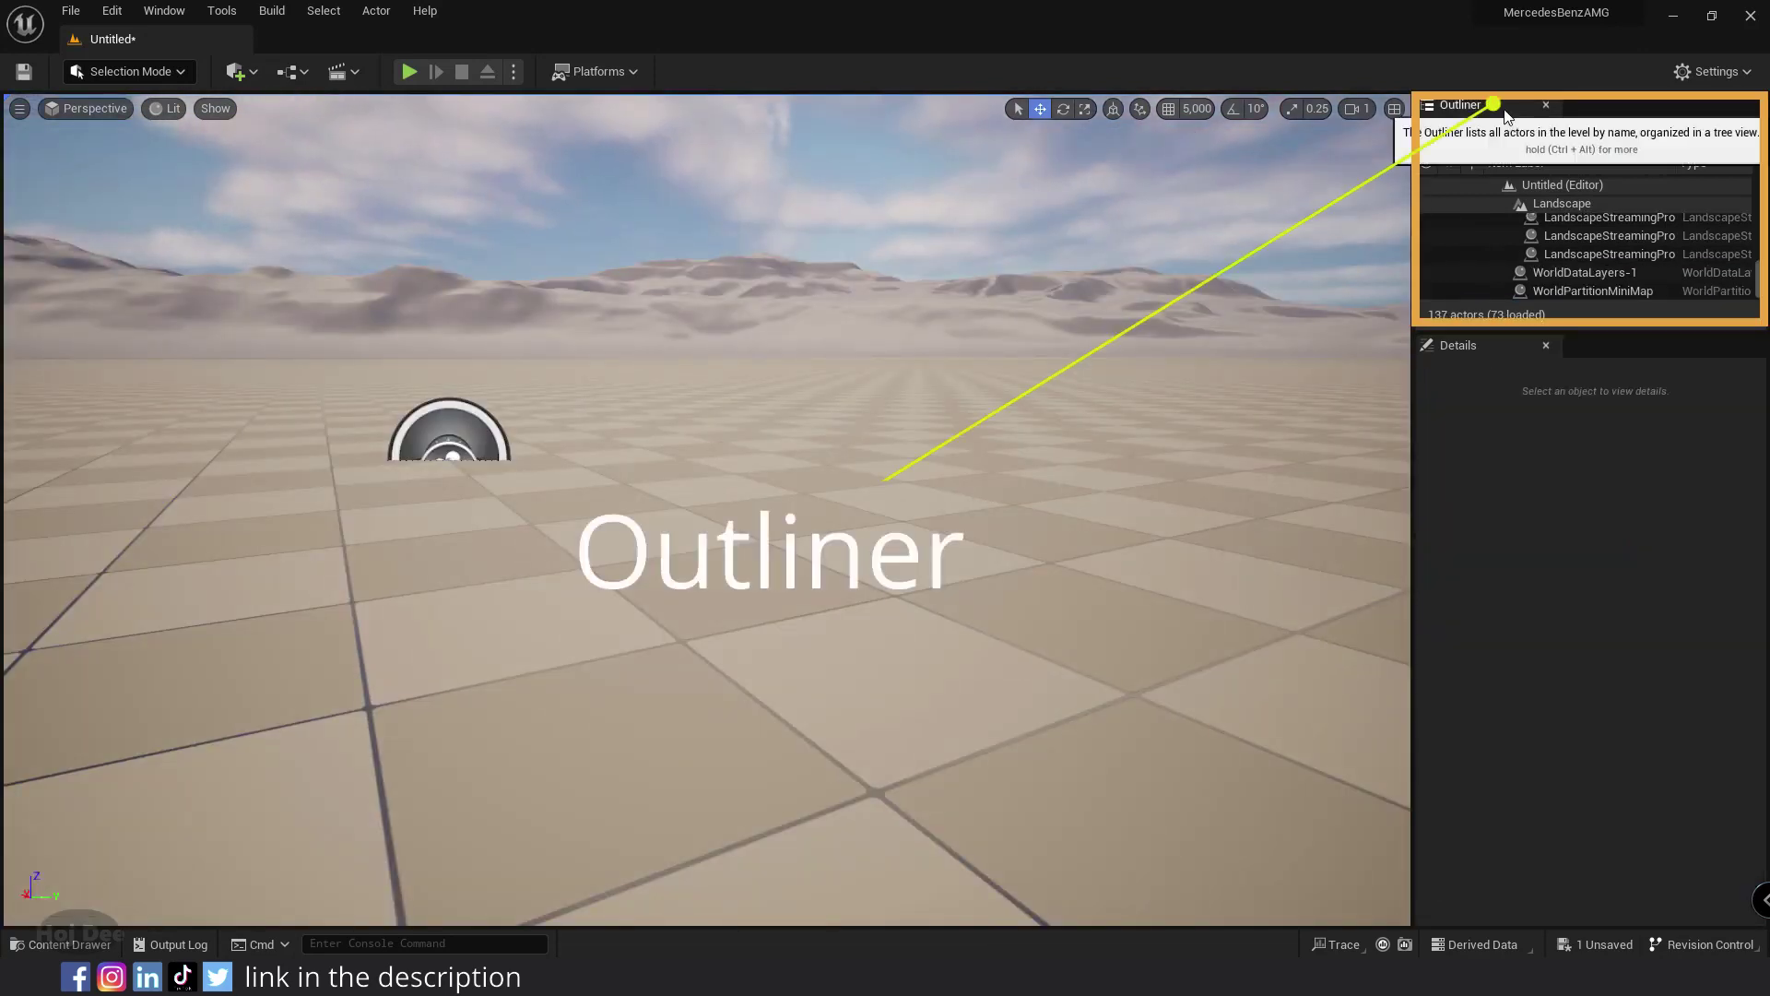
- Make the Outliner taller and collapse its Lighting and Landscape groups
drag(1462, 330, 1475, 510)
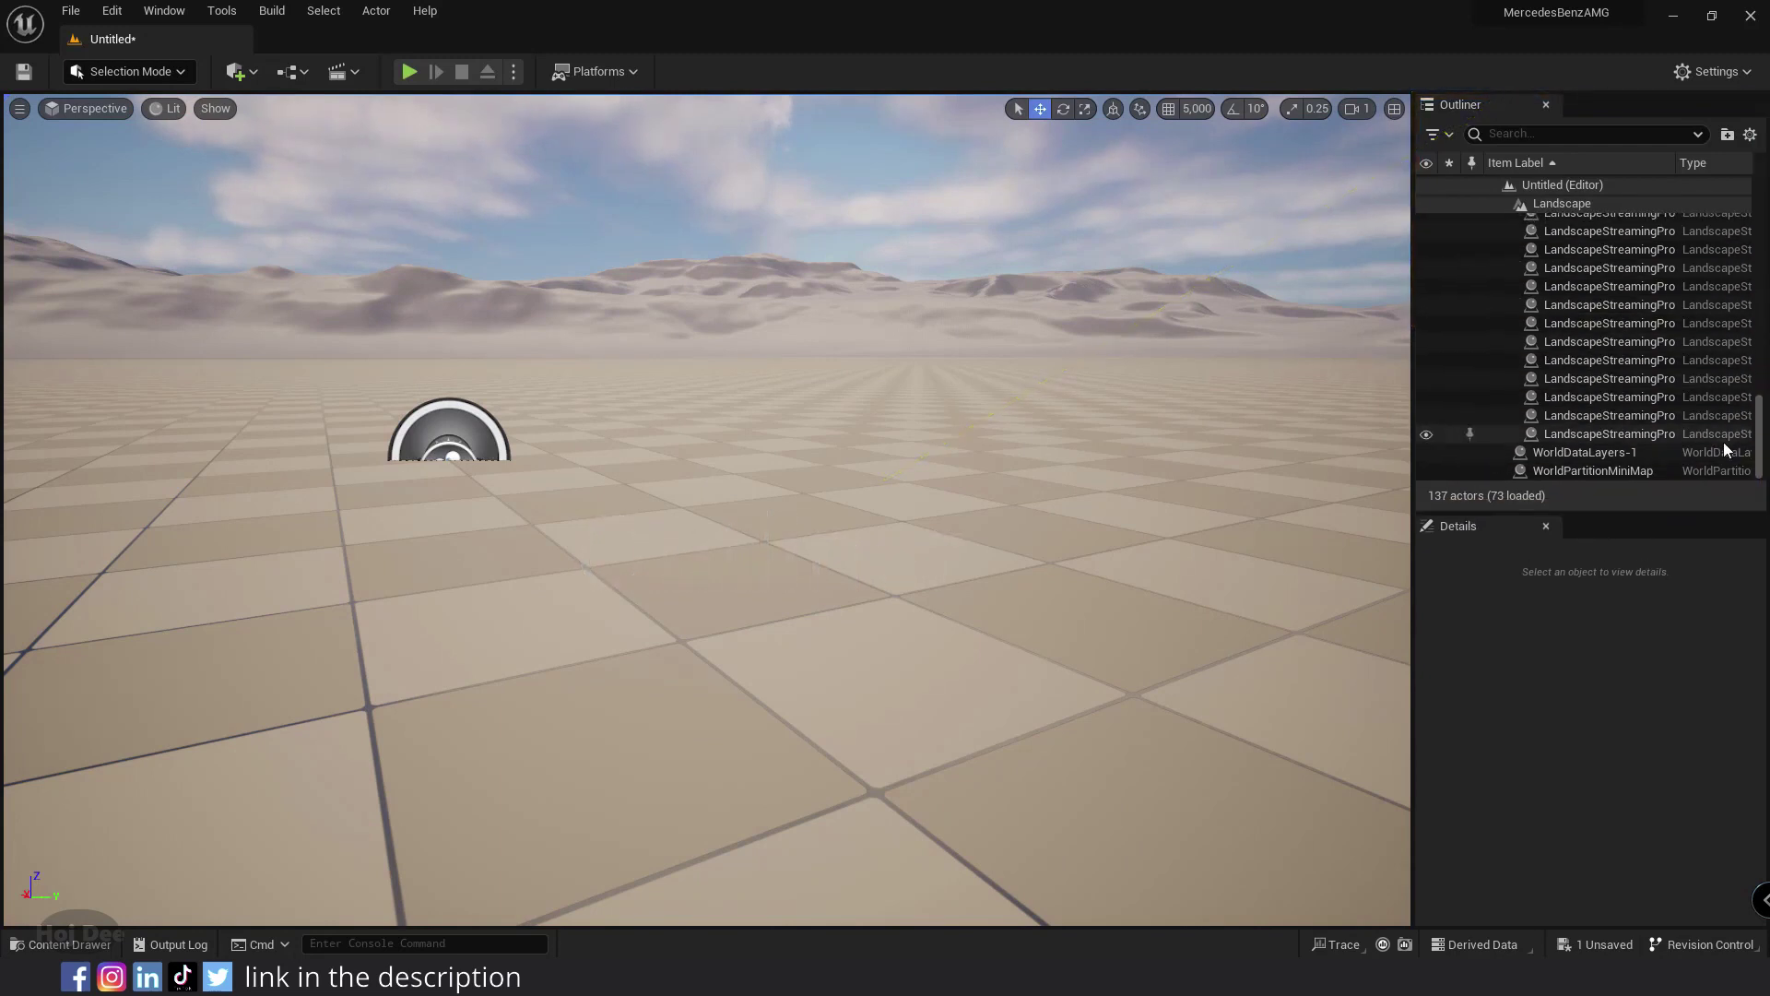
scroll(1723, 441, up, 15)
click(1505, 240)
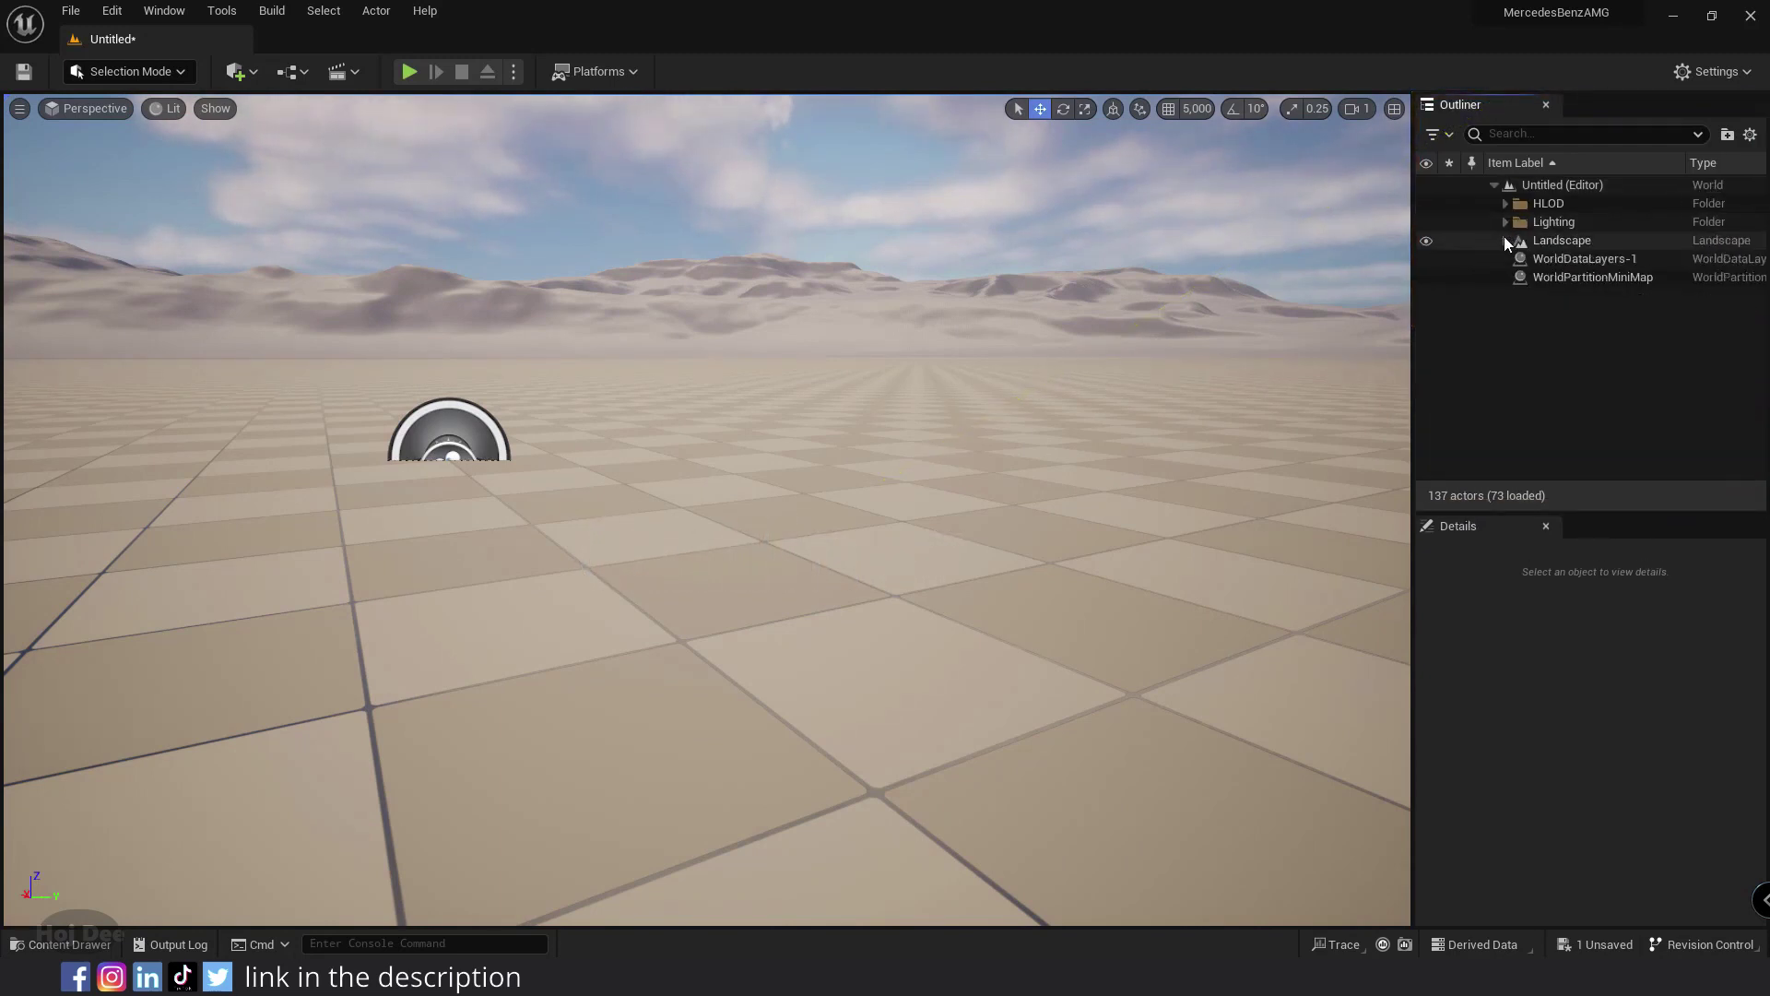
- Hide the Landscape actor in the level and make it visible again
click(1425, 241)
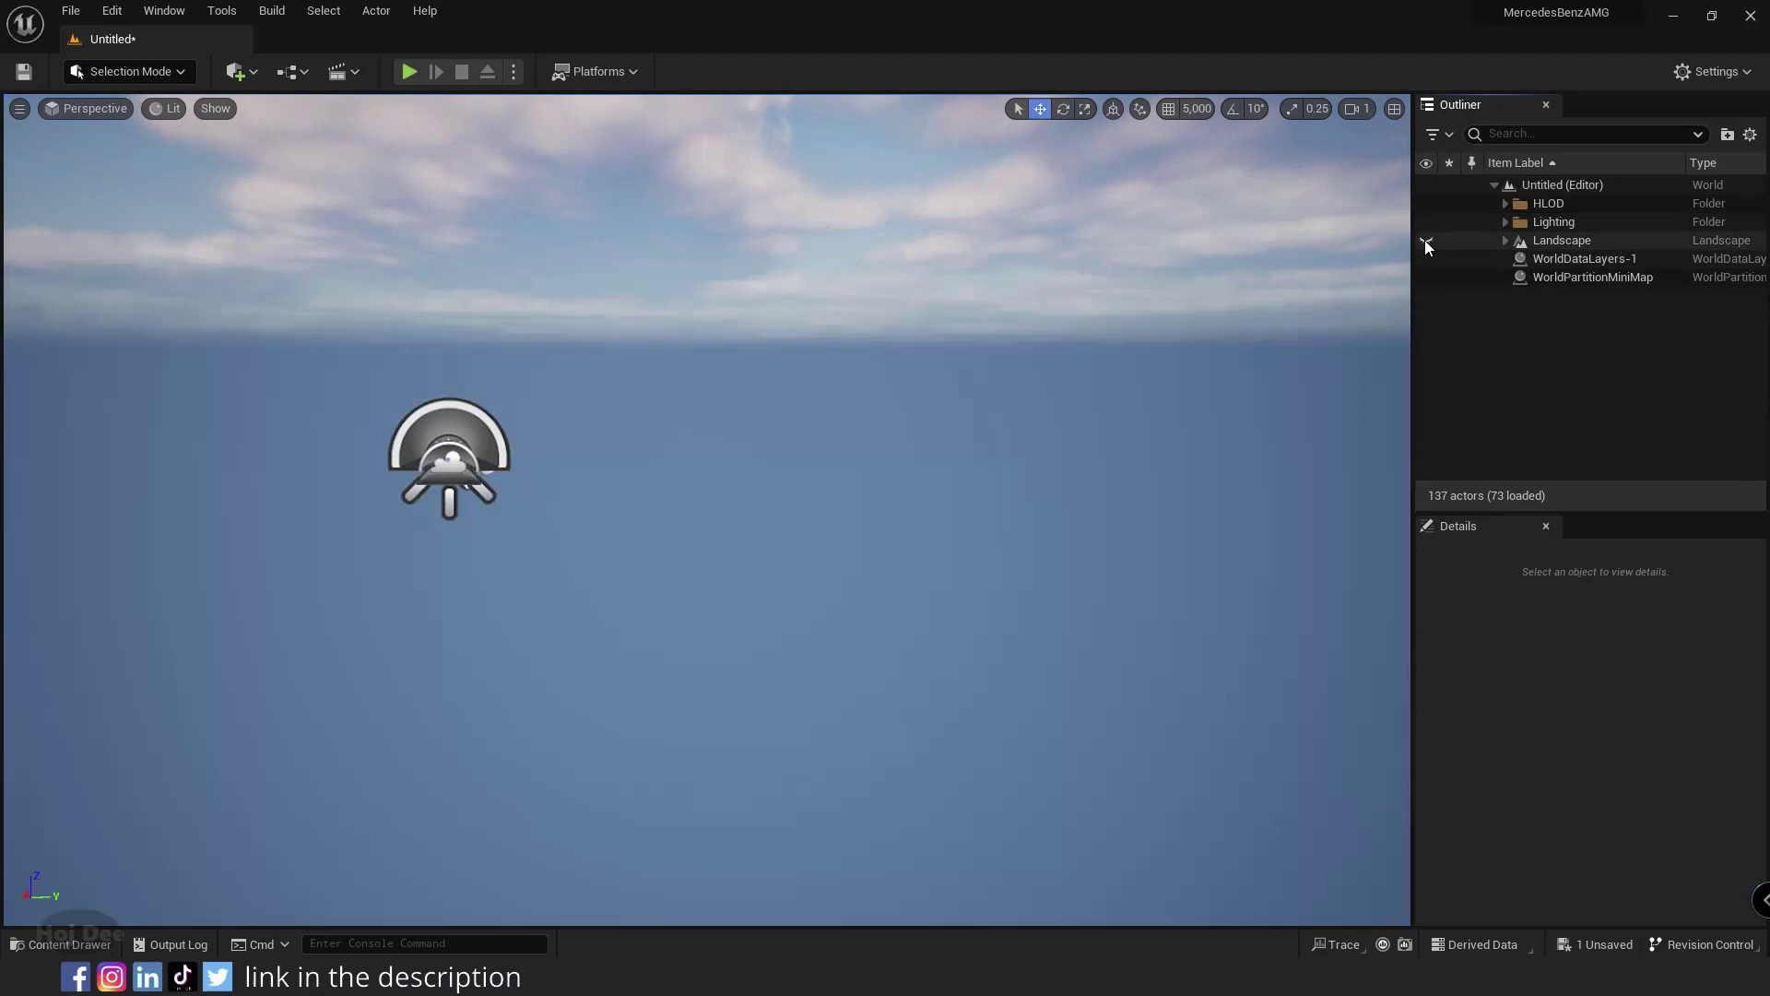
click(1426, 241)
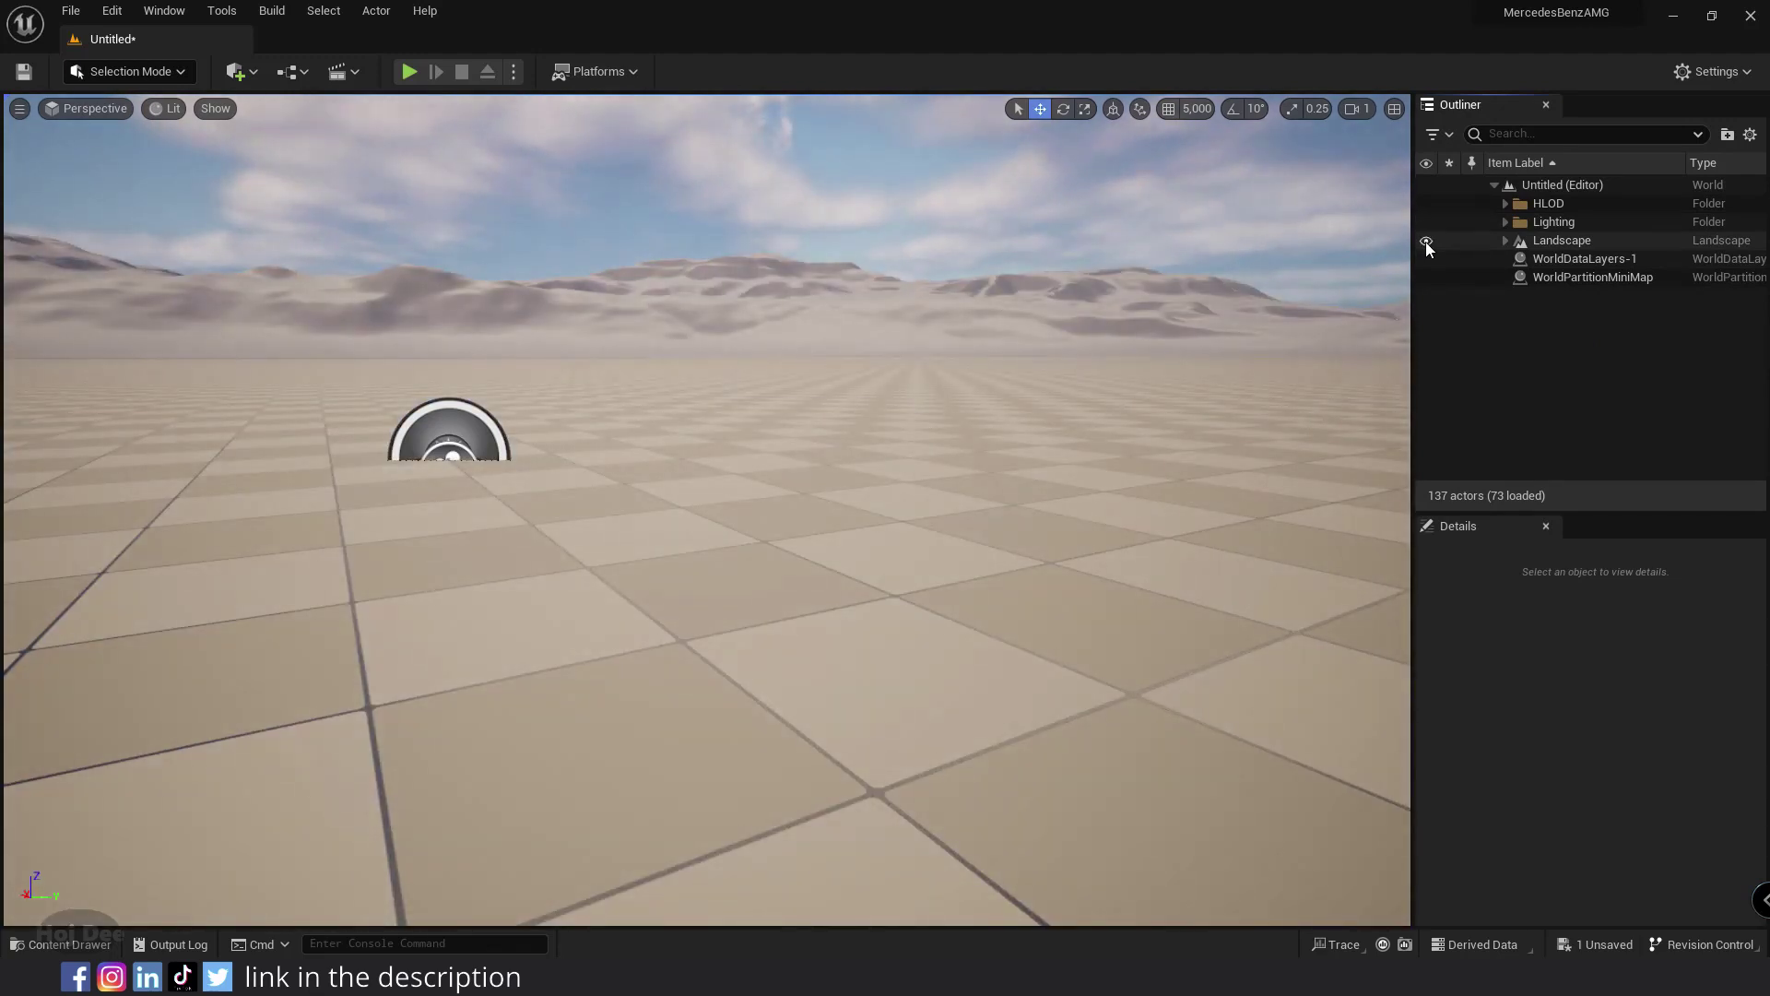
- Create a new folder in the Outliner and delete it again
click(1727, 134)
drag(1524, 269, 1518, 186)
click(1518, 238)
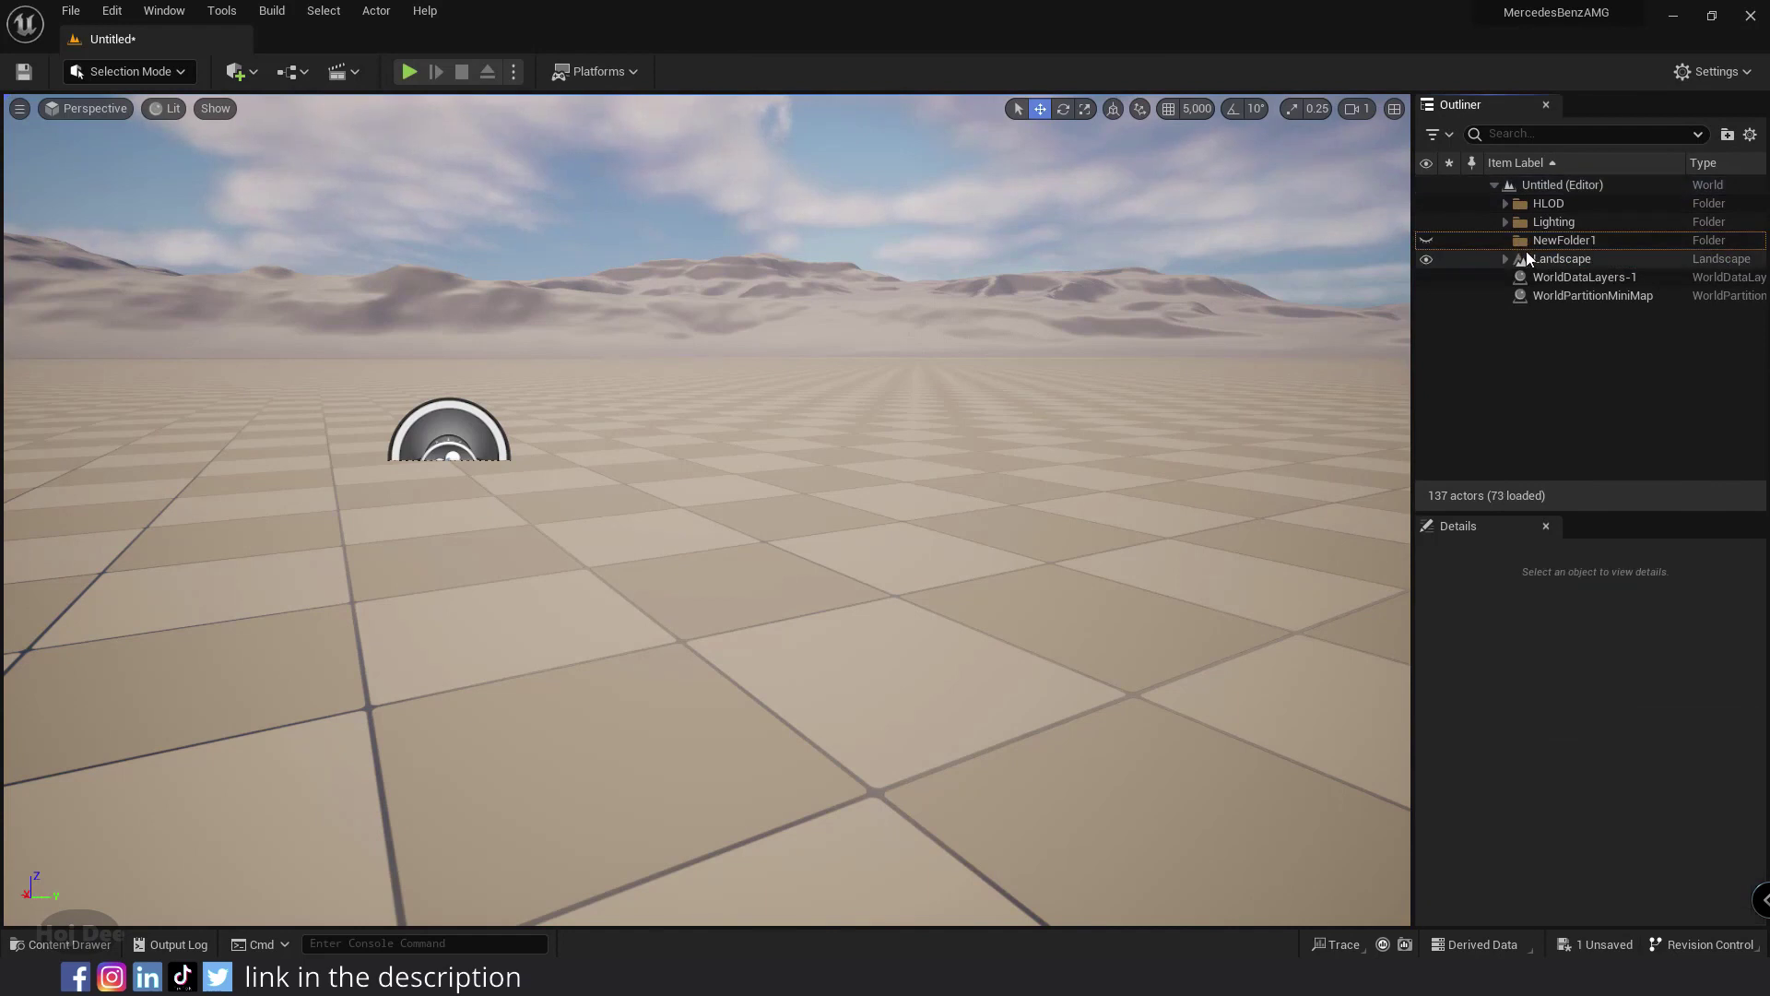
key(Delete)
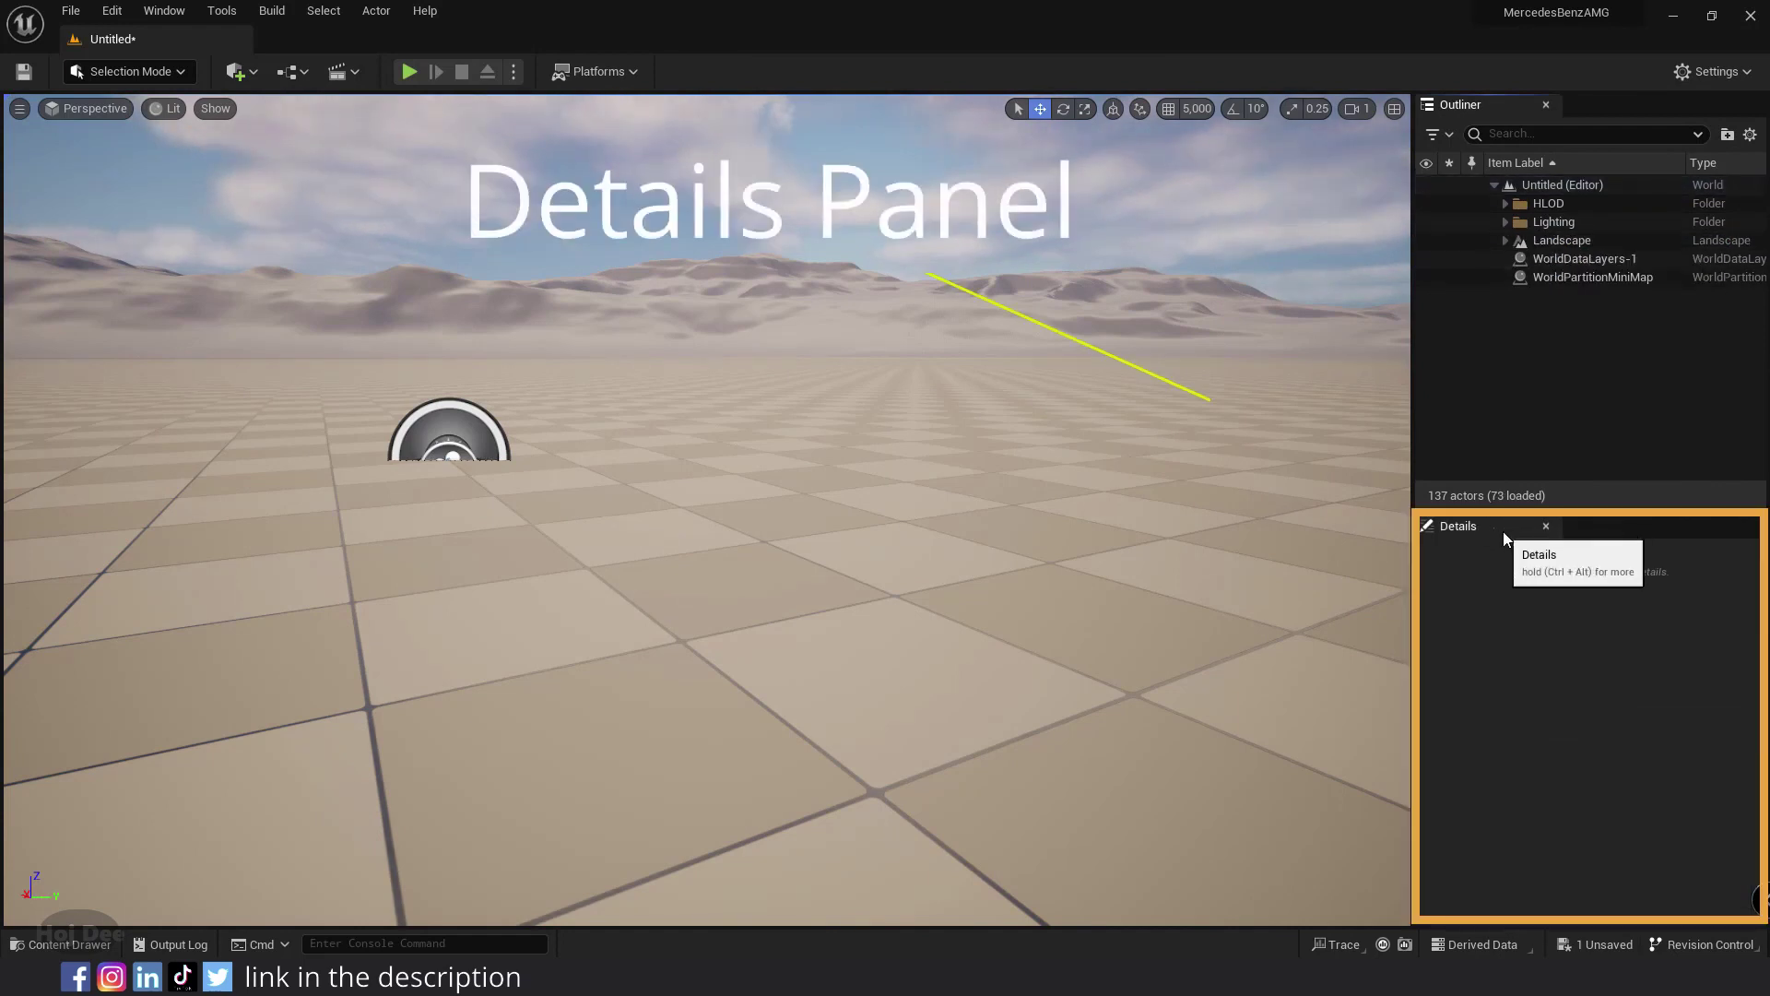
- Select the SM_SkySphere actor in the level and look through its properties down to the Ray Tracing settings
click(532, 430)
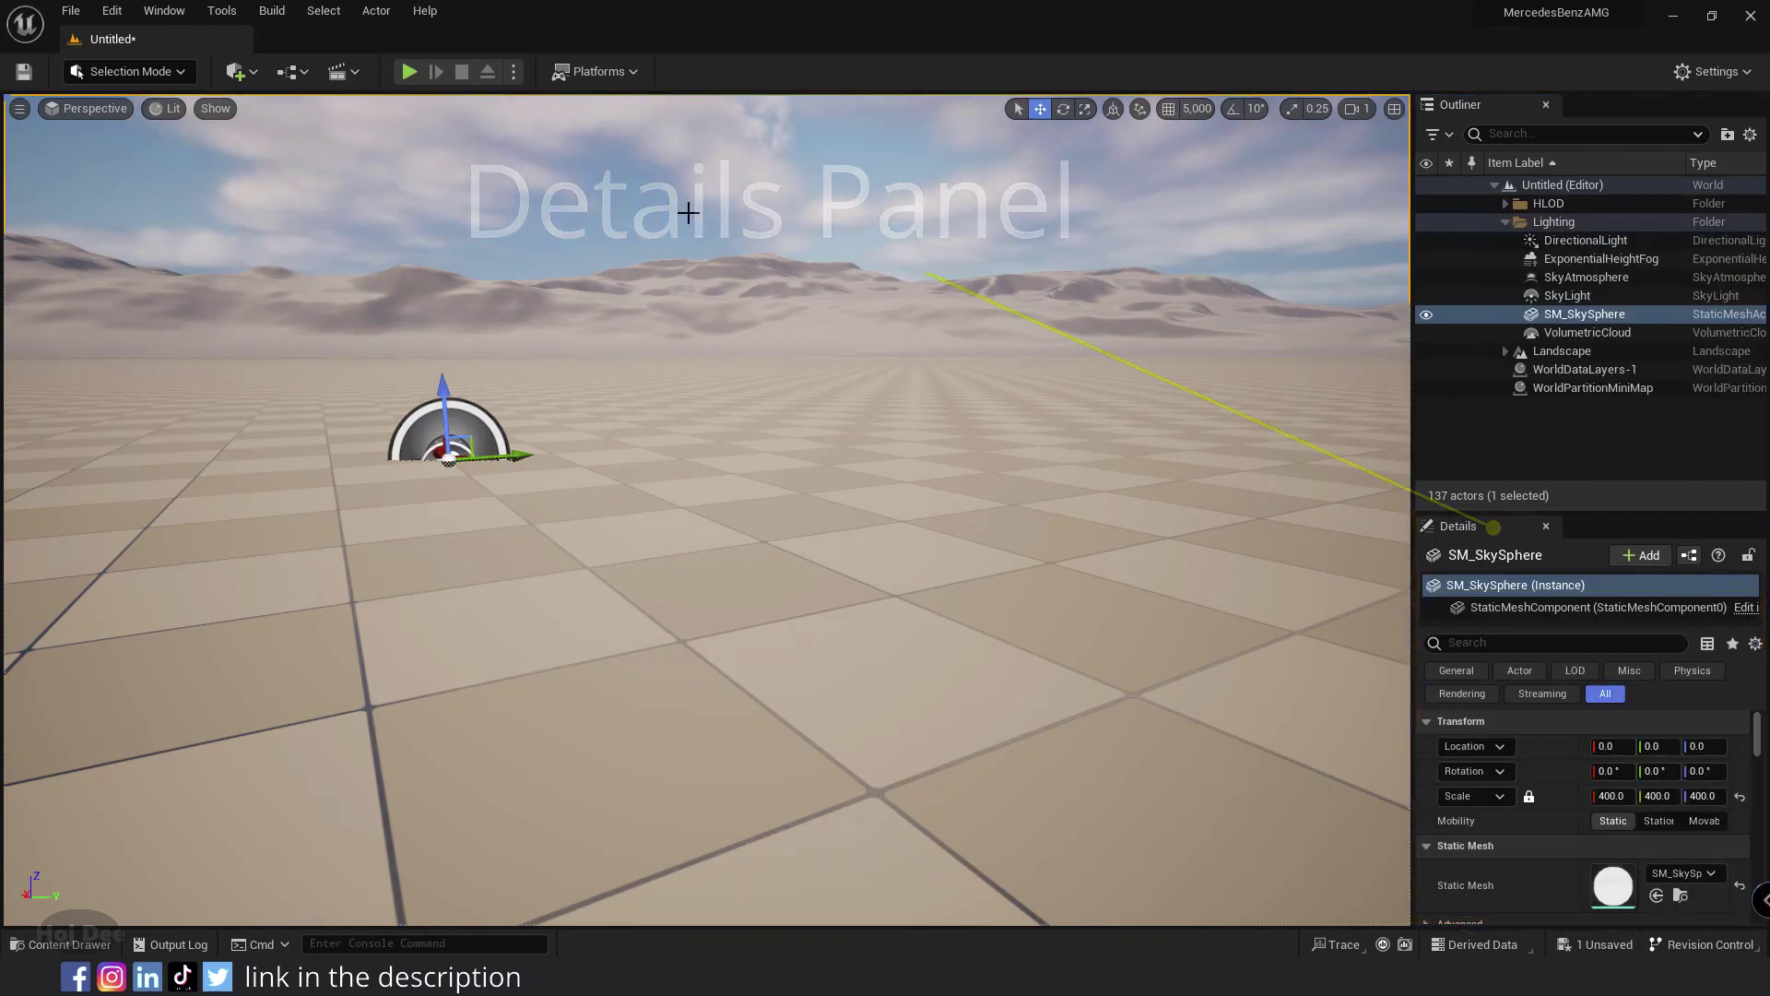
scroll(1520, 809, down, 3)
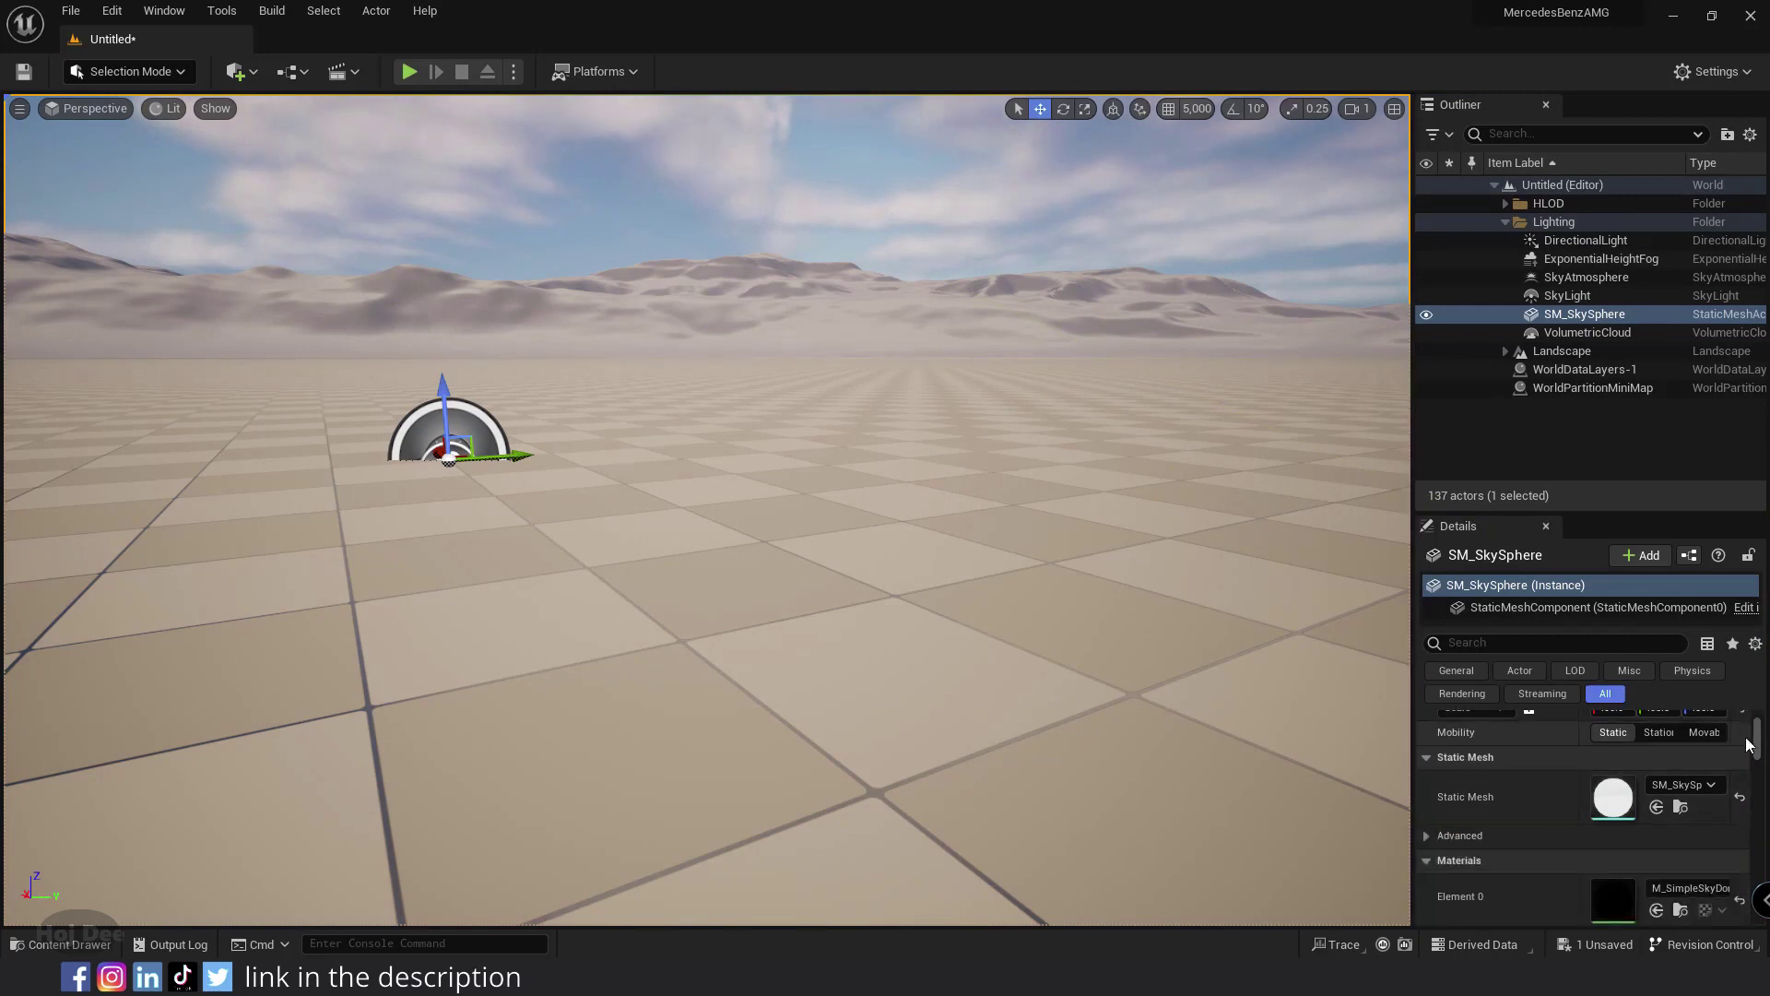
drag(1757, 736, 1764, 879)
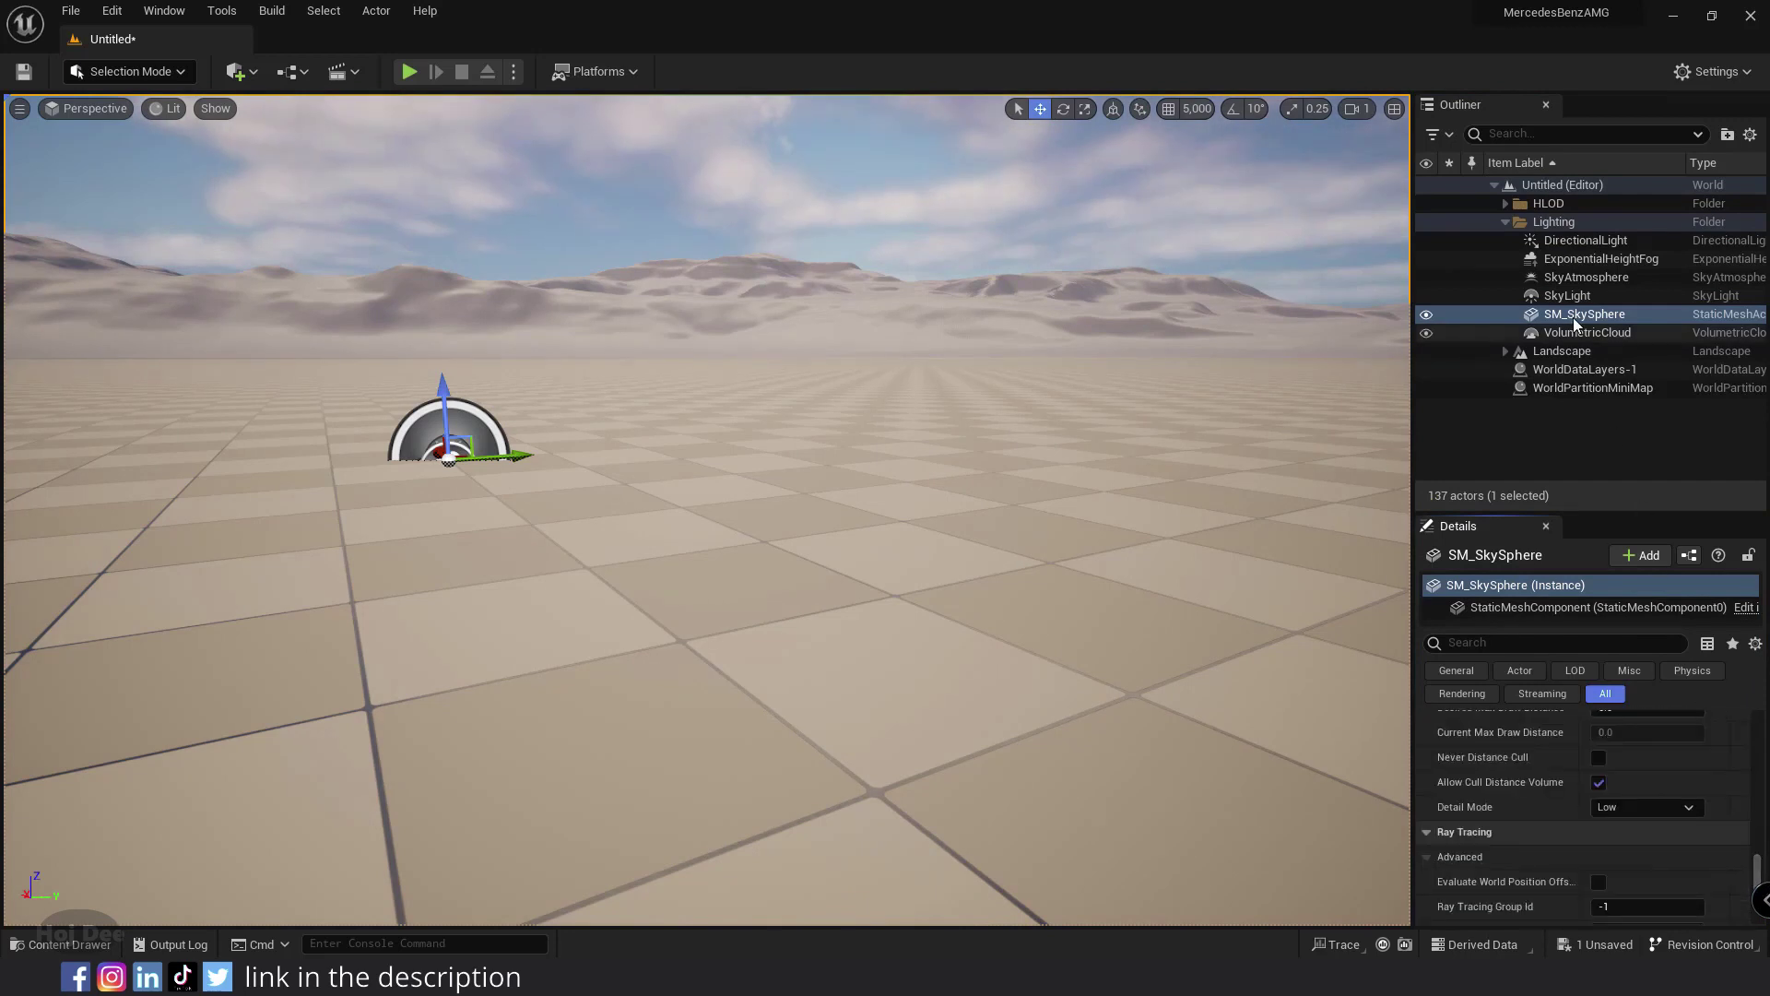
- Select the SkyLight actor in the Lighting folder and examine its light intensity, color and shadow properties
click(1567, 295)
scroll(1761, 793, down, 3)
scroll(1765, 743, down, 2)
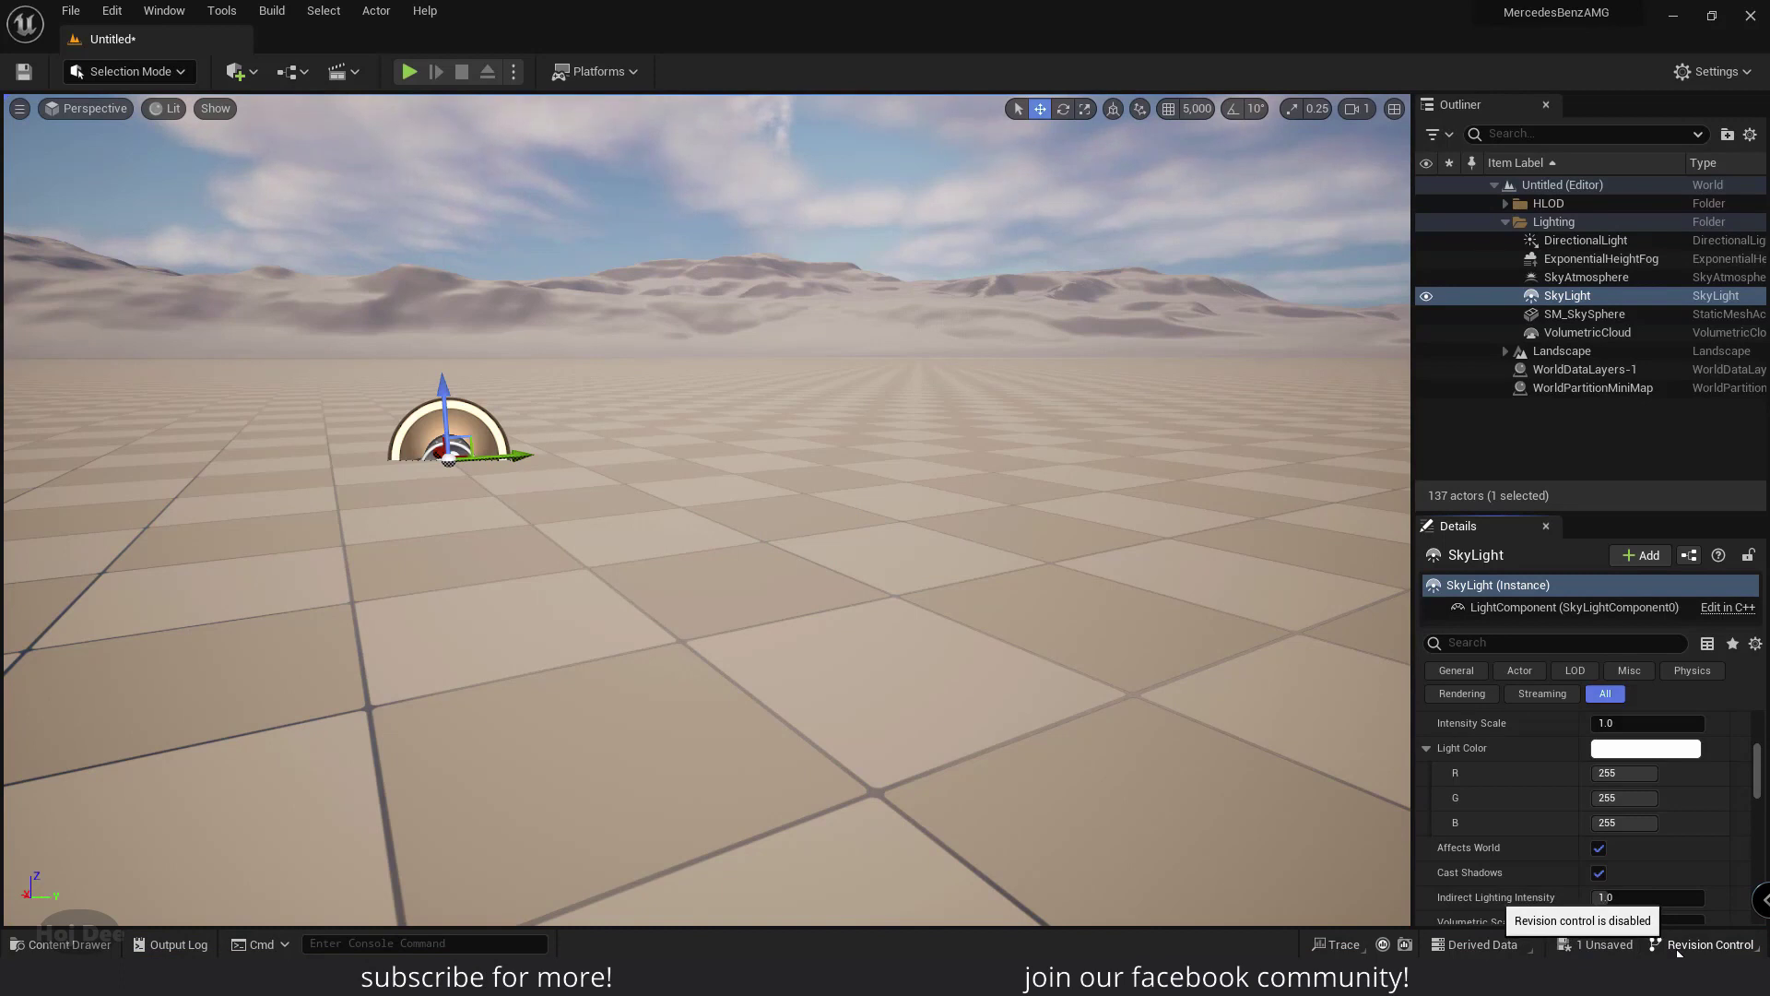
- Open the Output Log, read back through its earlier messages and return to the level view
click(172, 944)
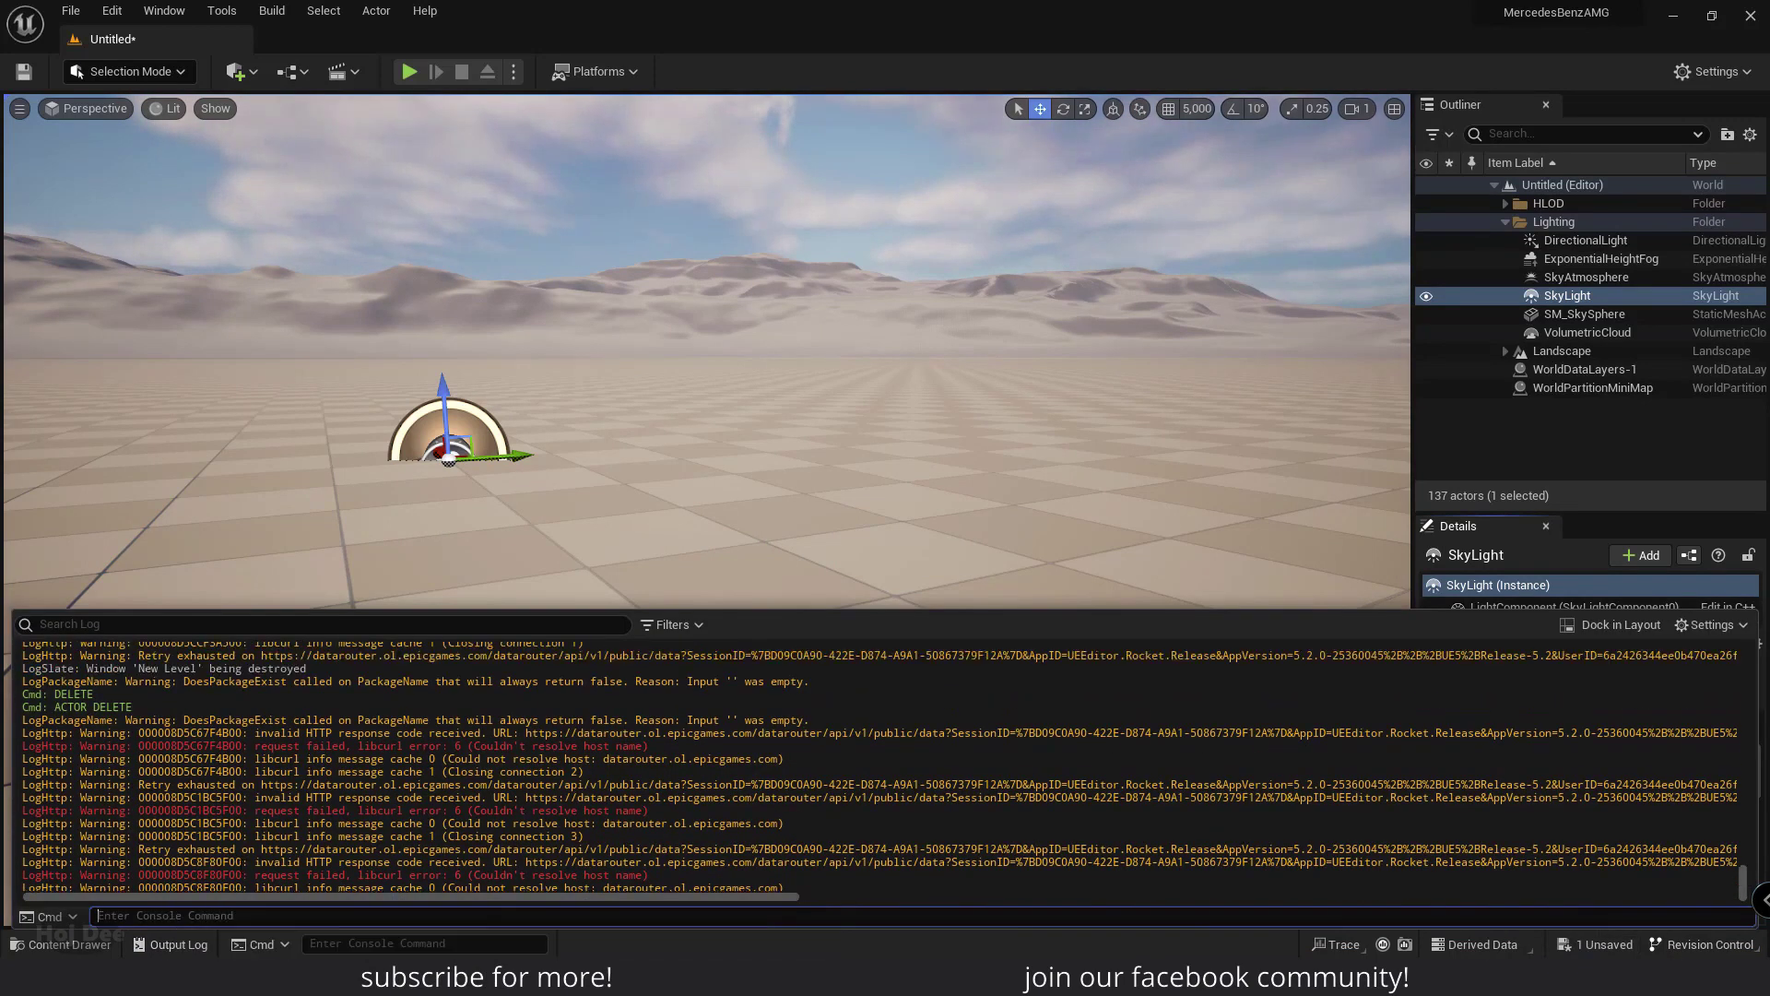
scroll(880, 767, up, 15)
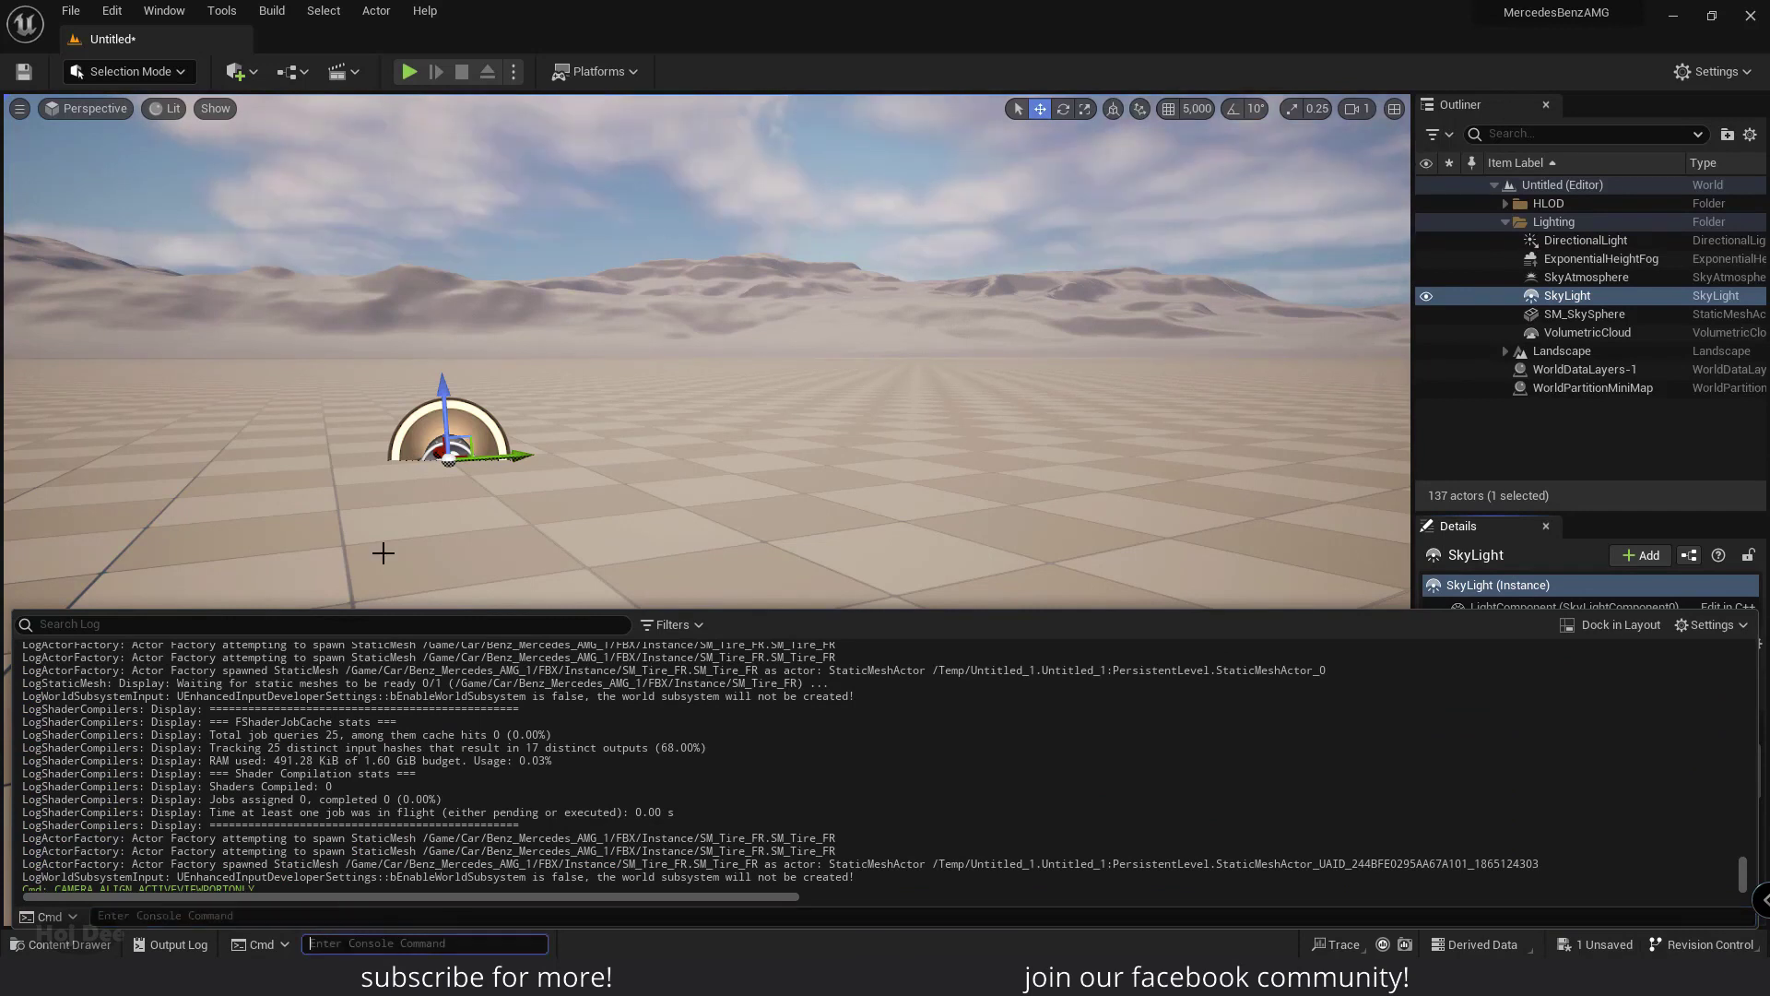
right_drag(378, 553, 369, 547)
- Run the console command help and browse the Unreal Engine 5 Console Variables and Commands reference in the web browser
click(343, 943)
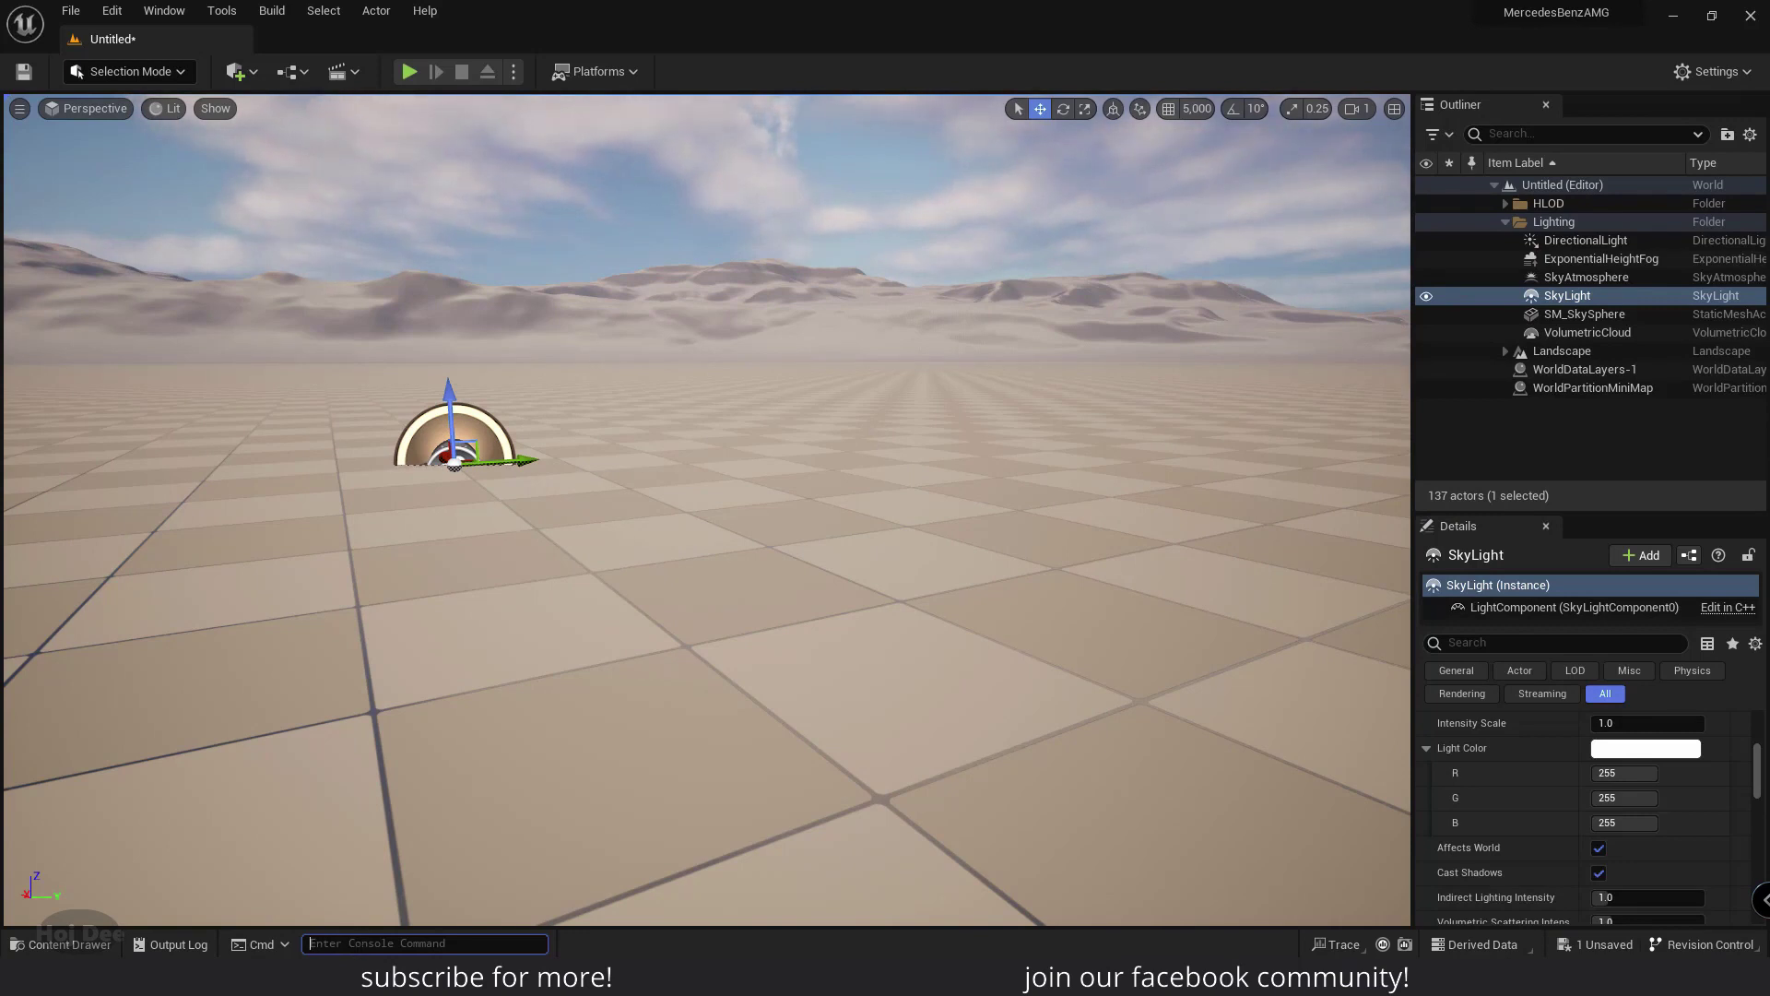
text(help)
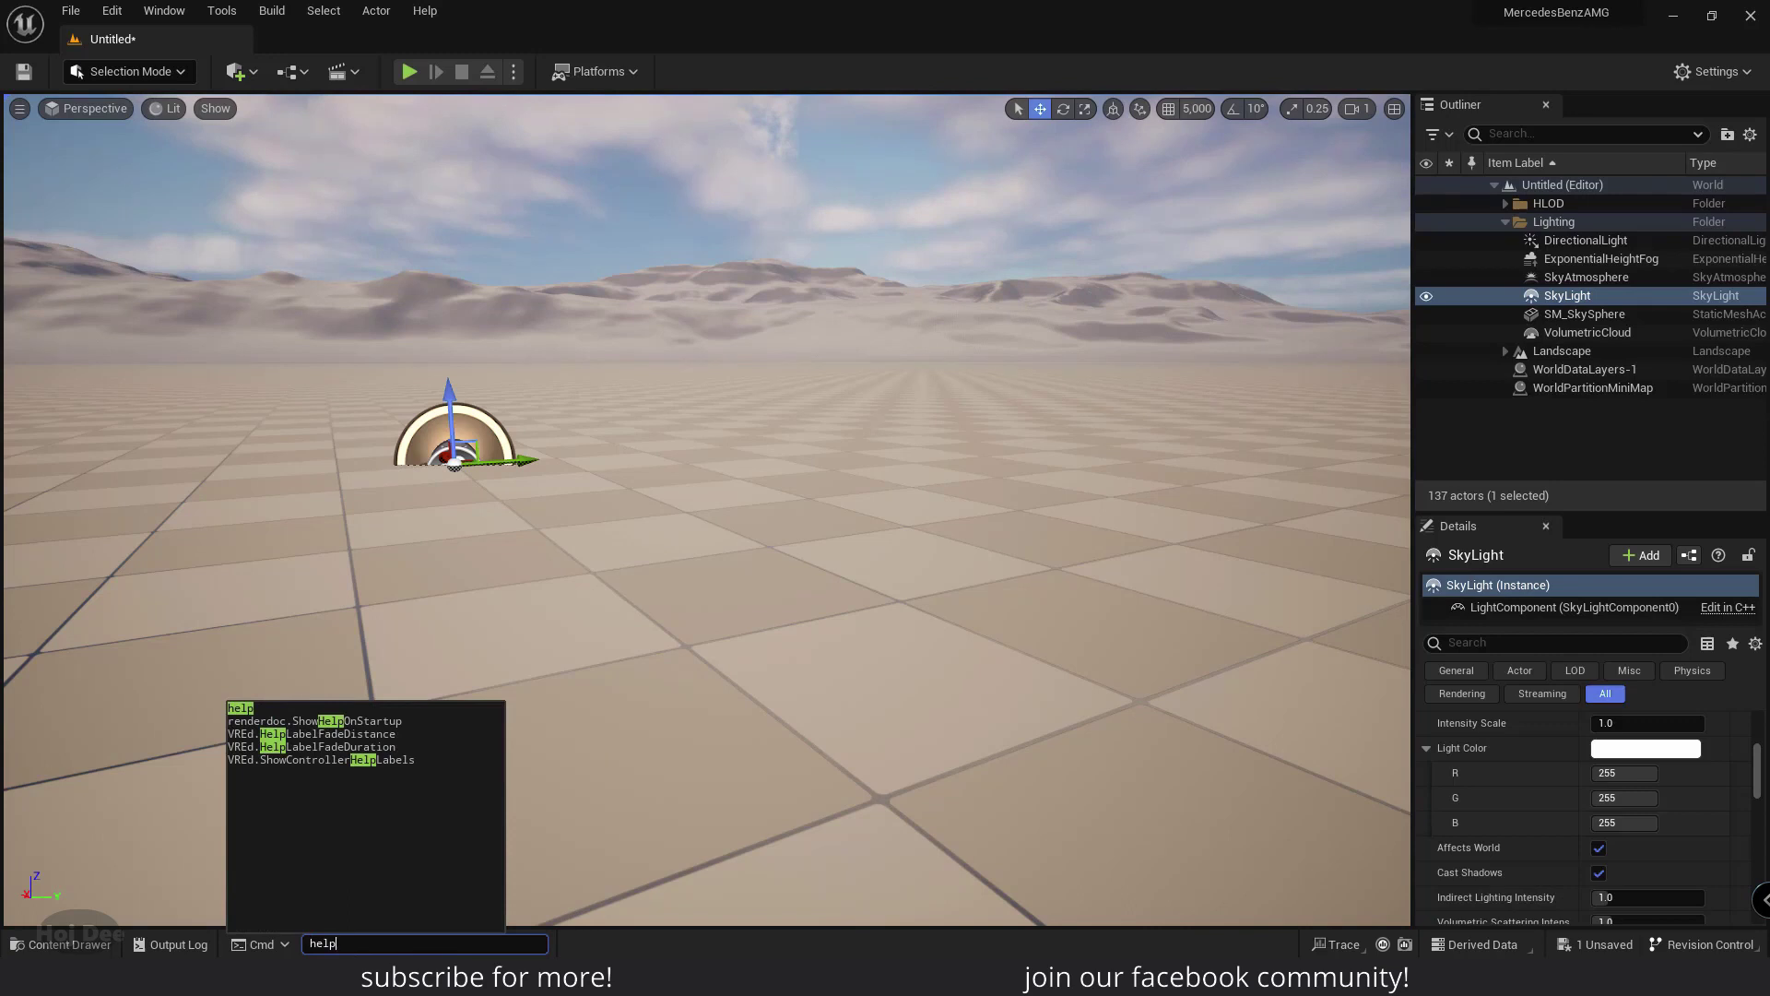
key(Return)
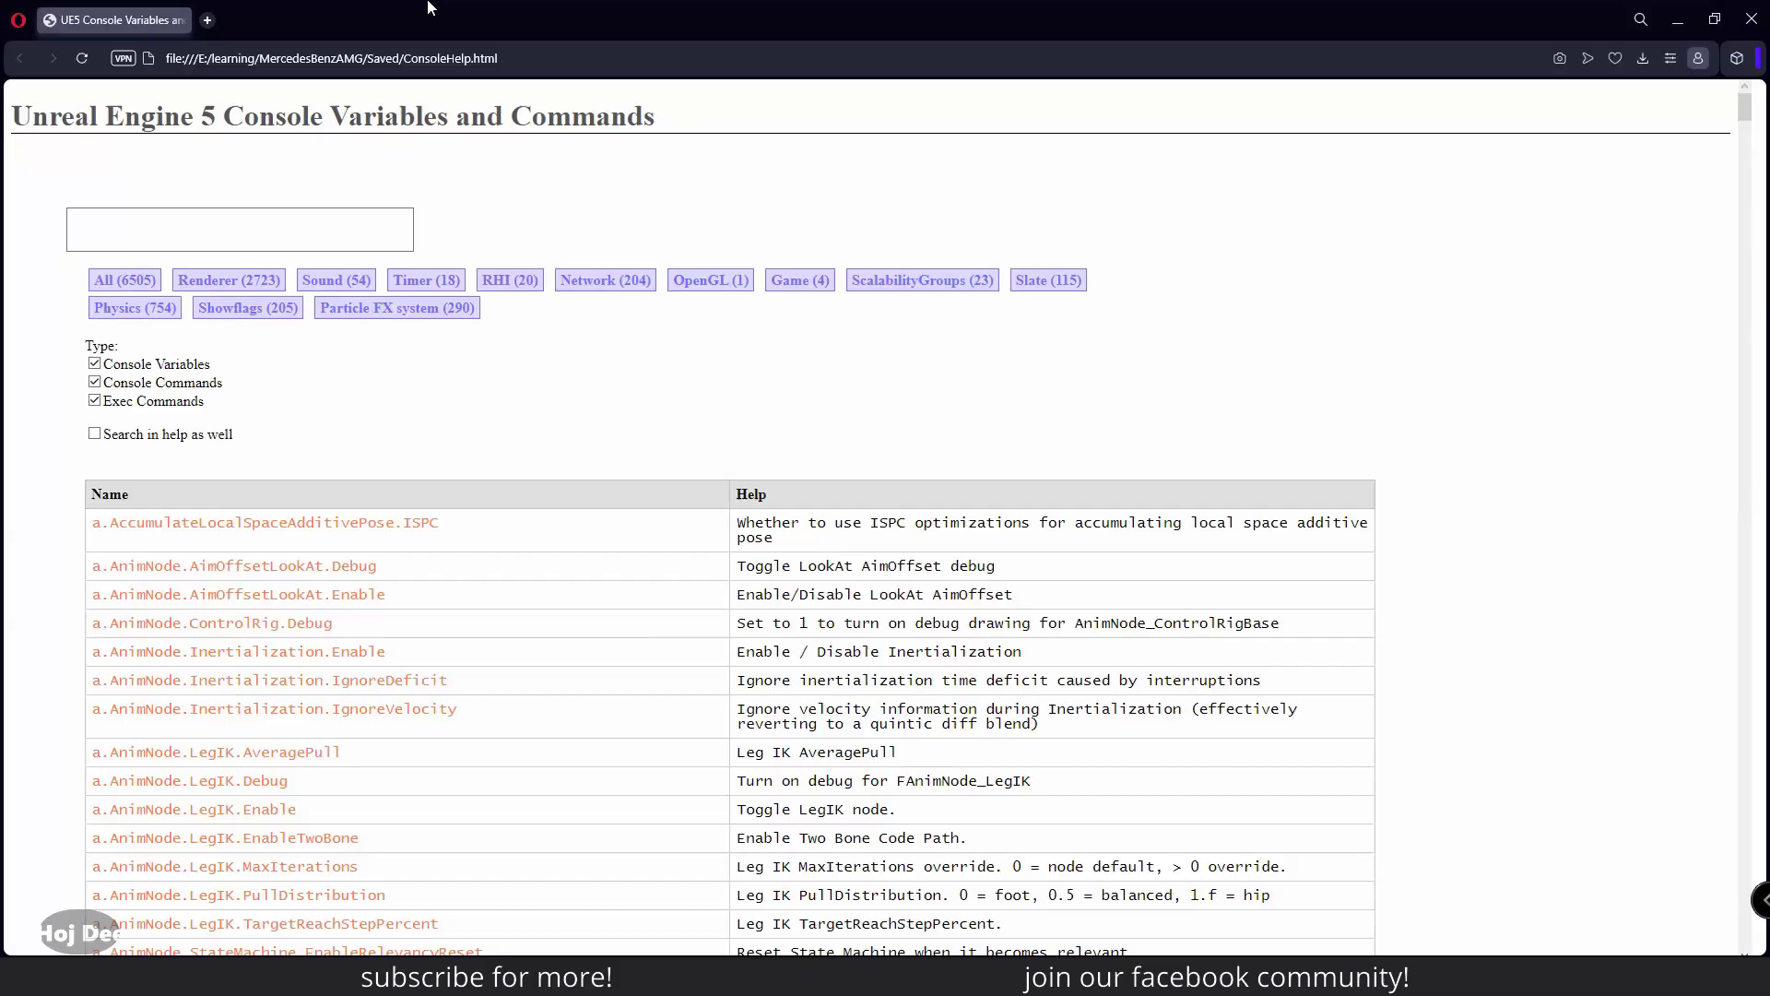
scroll(1517, 346, down, 7)
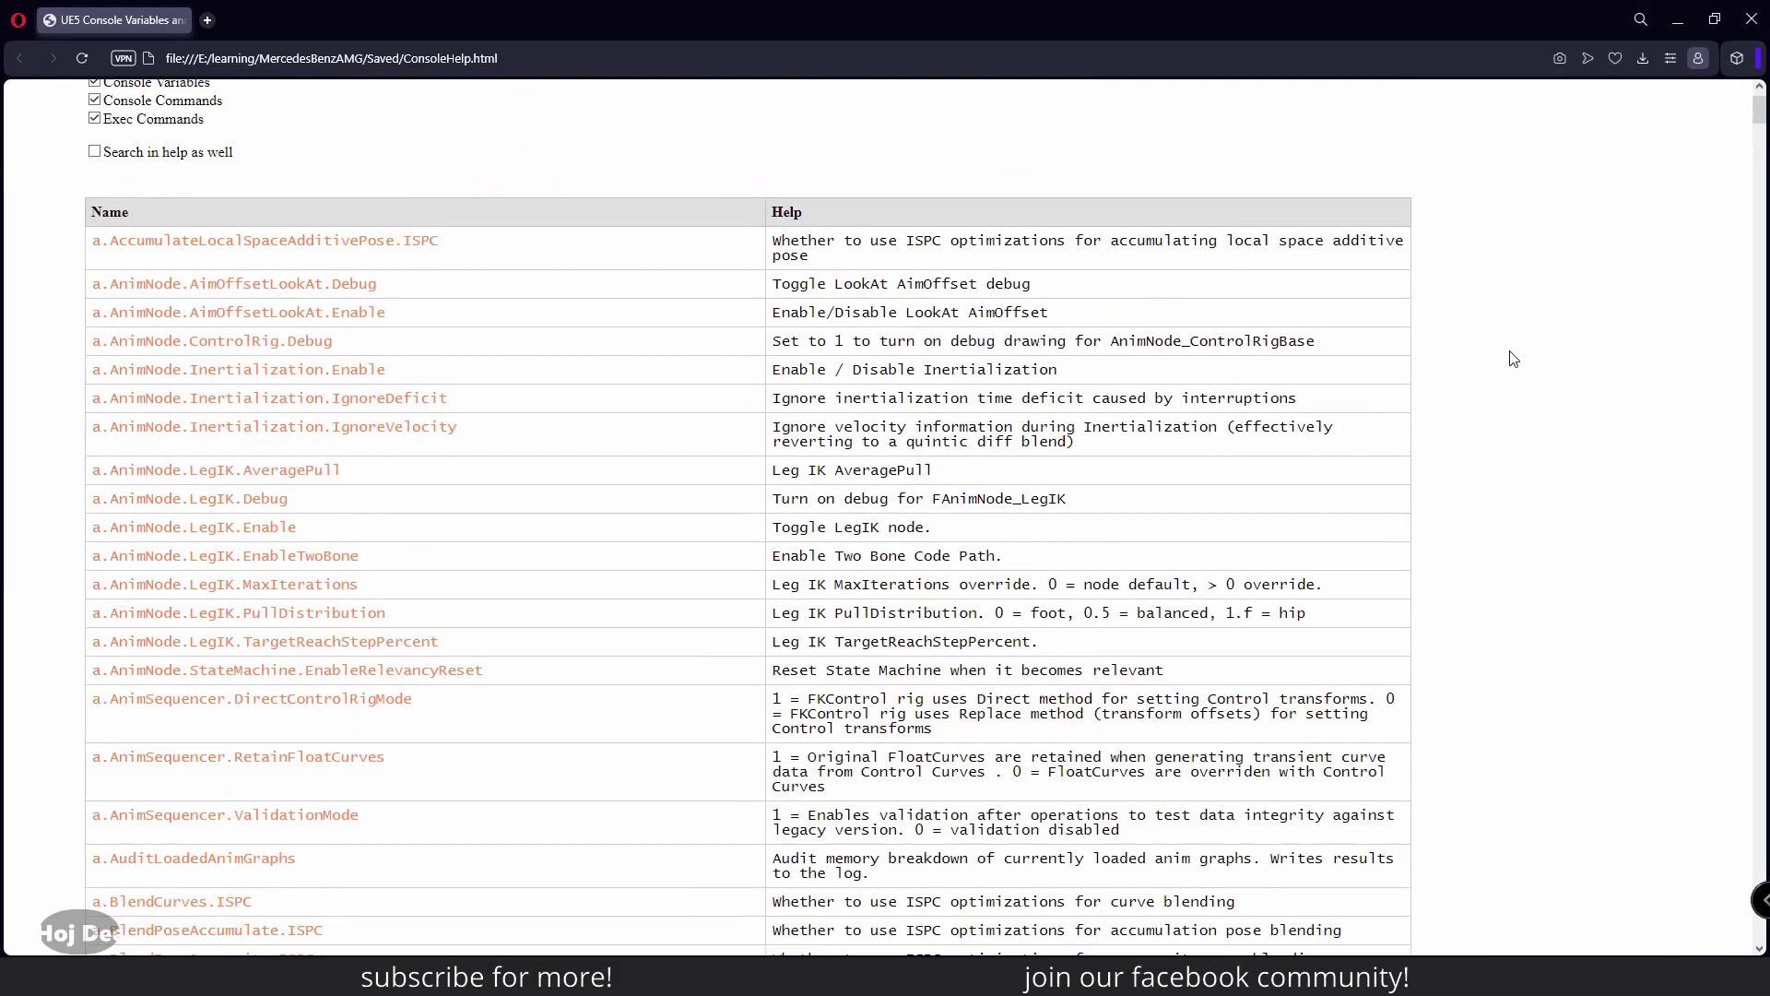
scroll(1759, 132, down, 20)
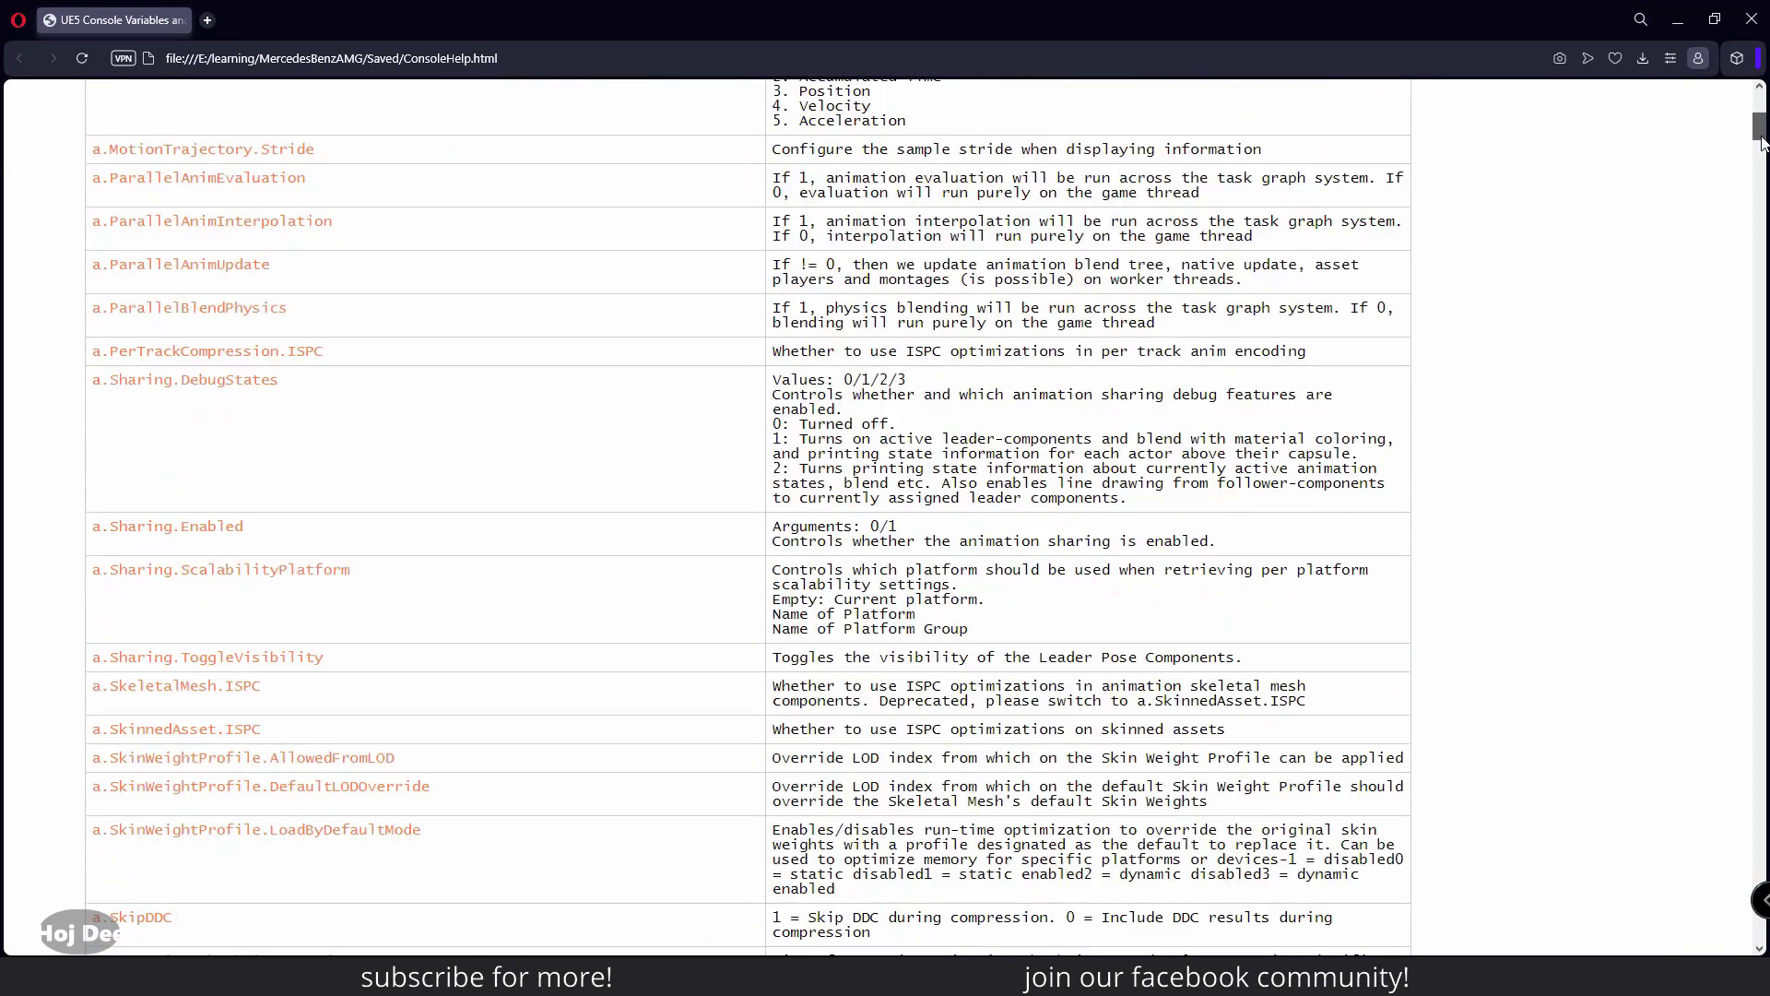
scroll(1687, 217, down, 1)
middle_click(1678, 235)
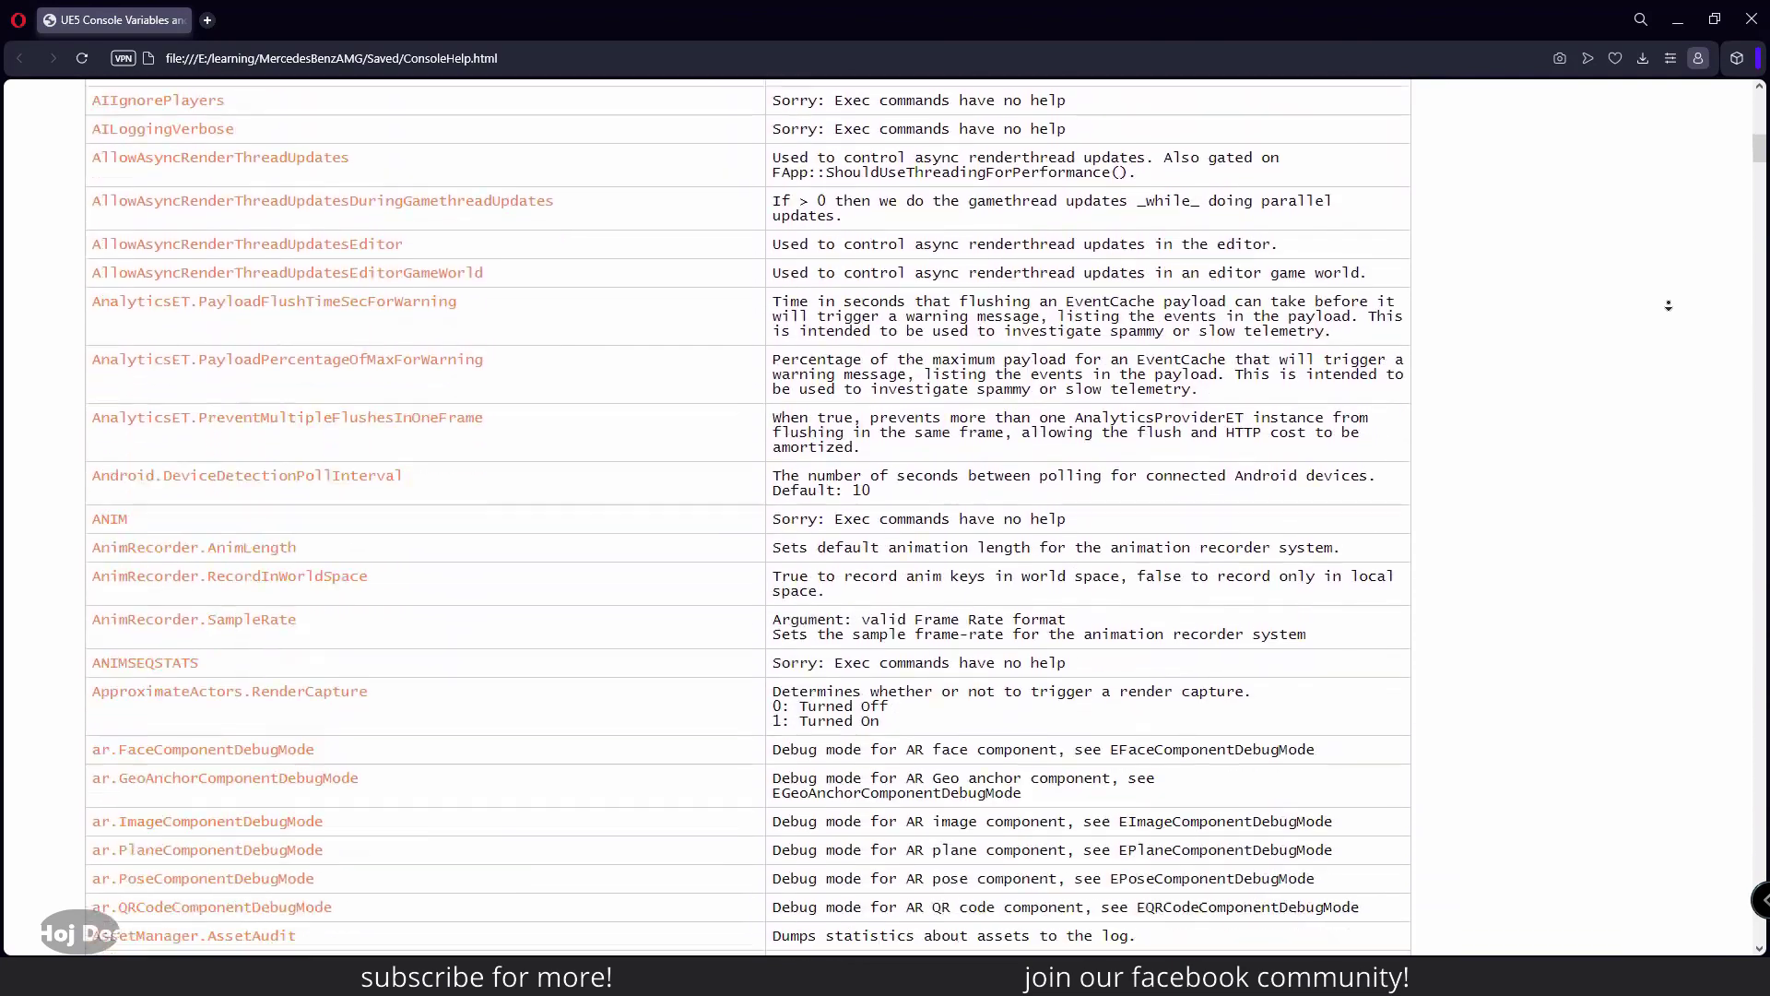
middle_click(1671, 381)
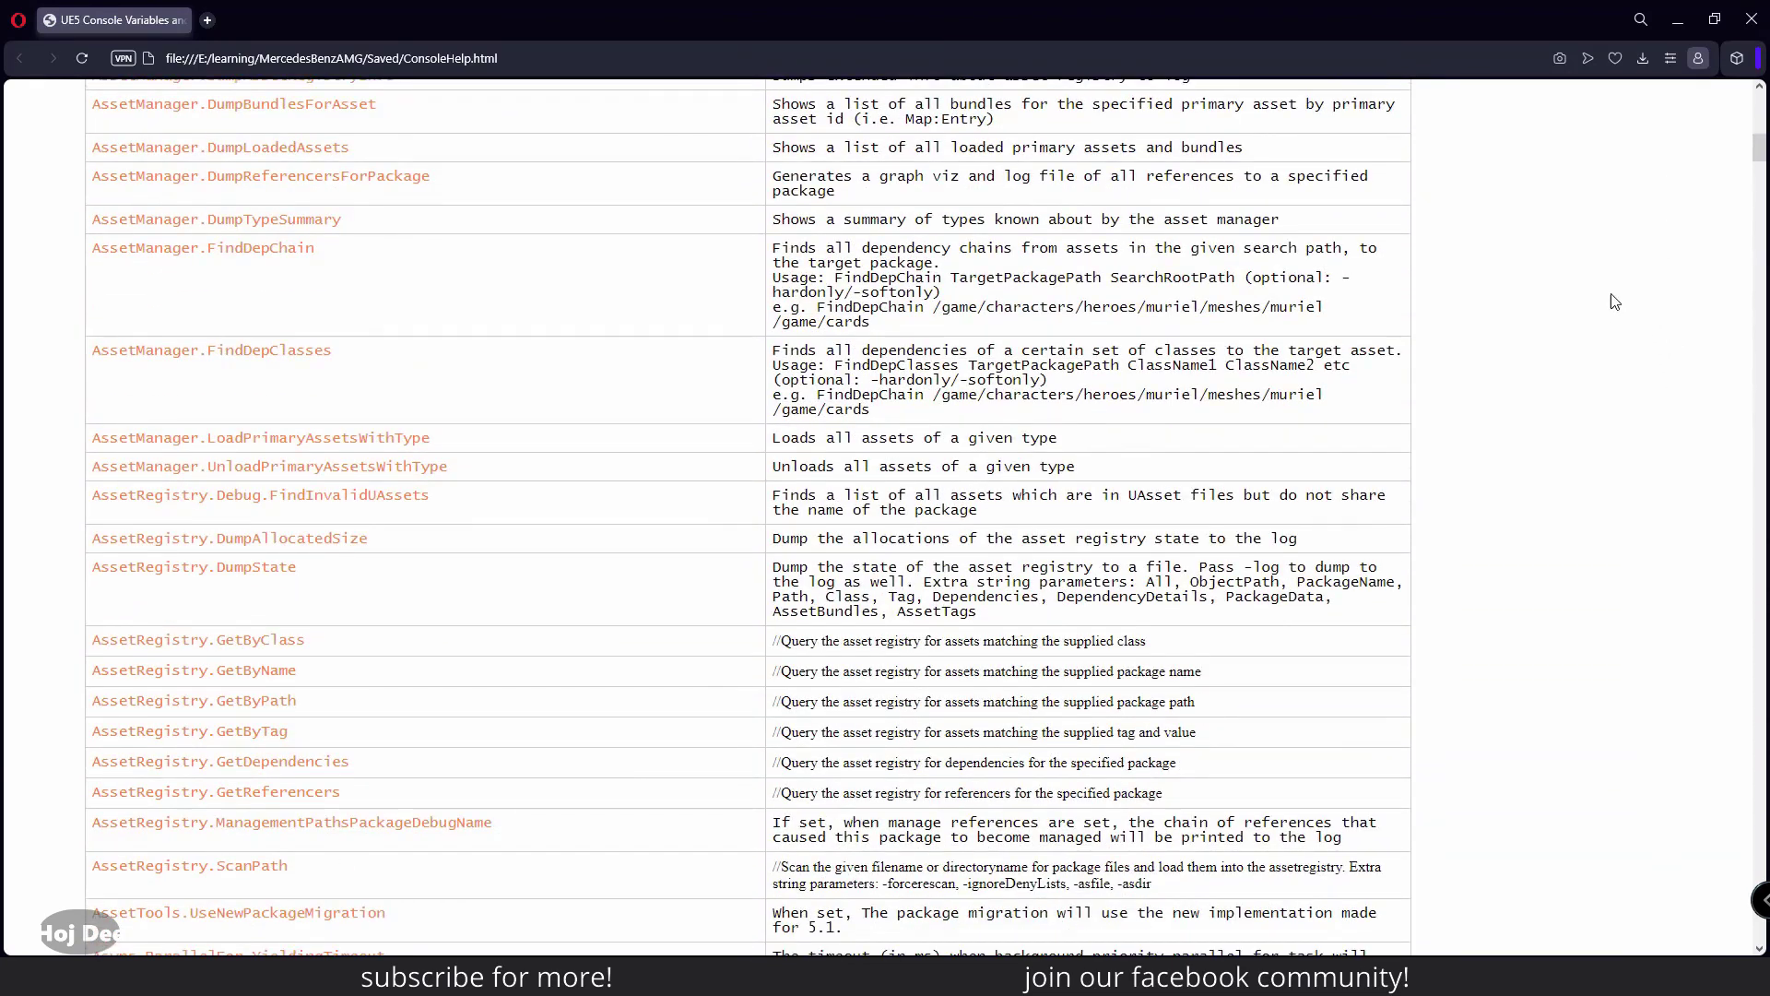
scroll(1612, 301, up, 5)
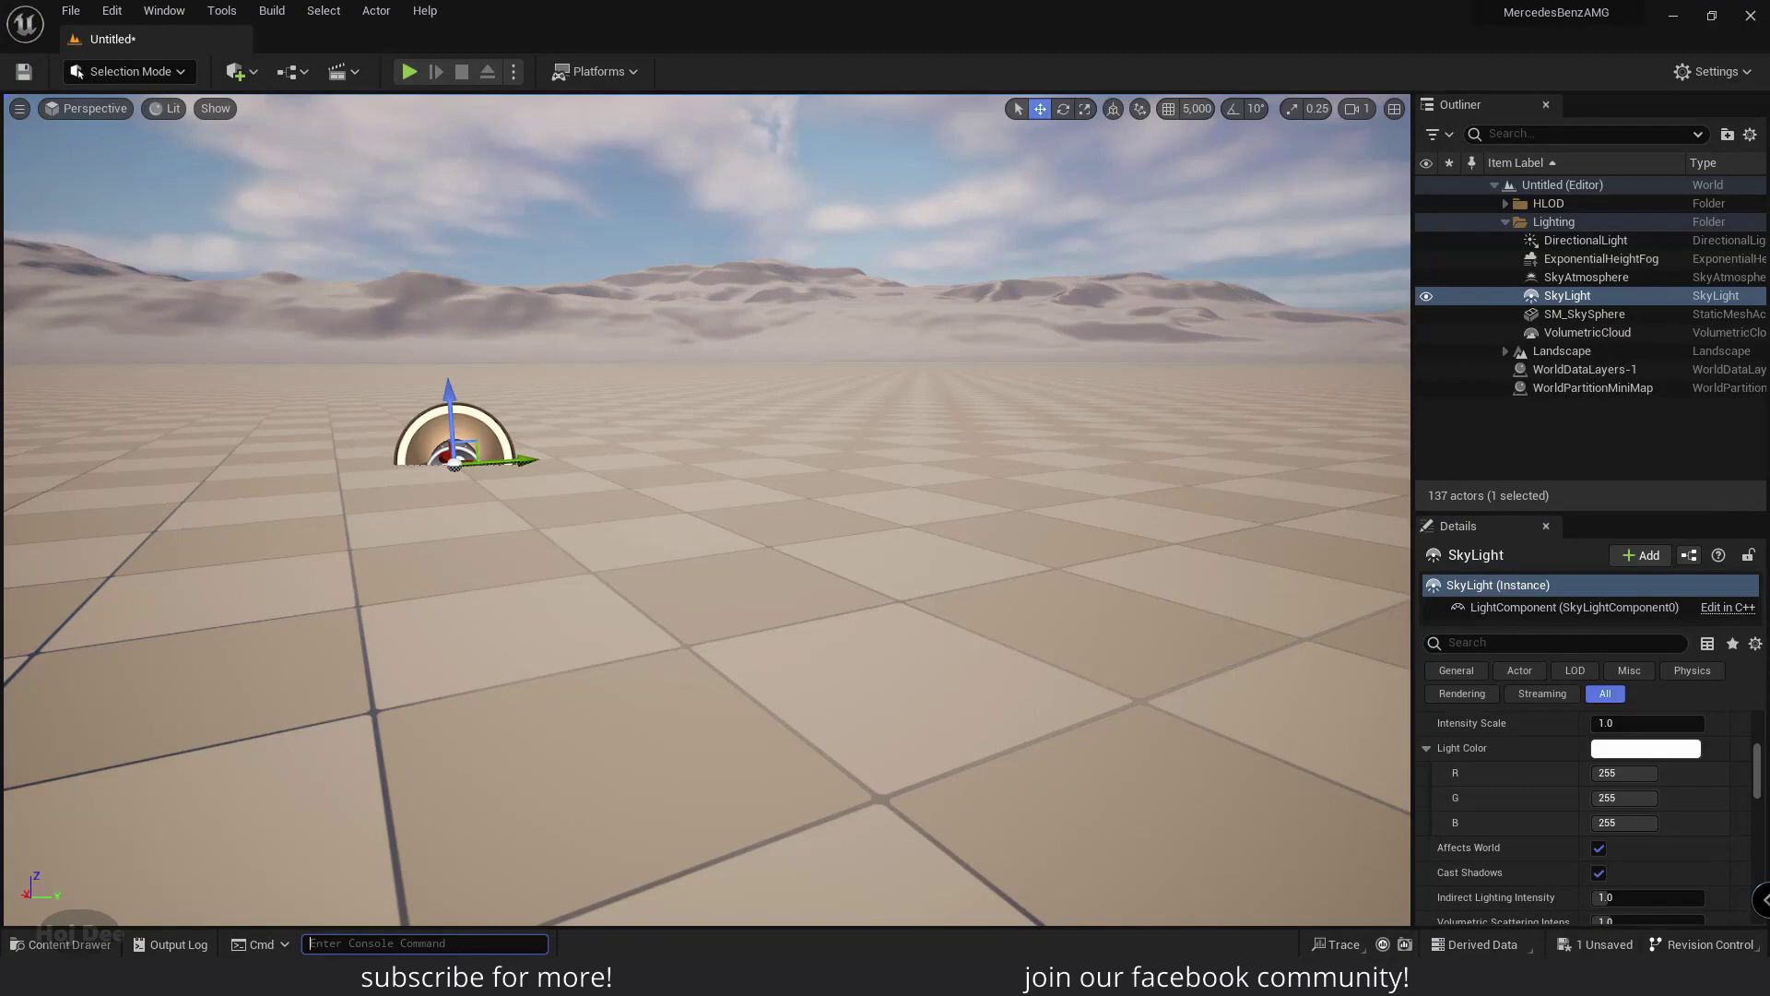